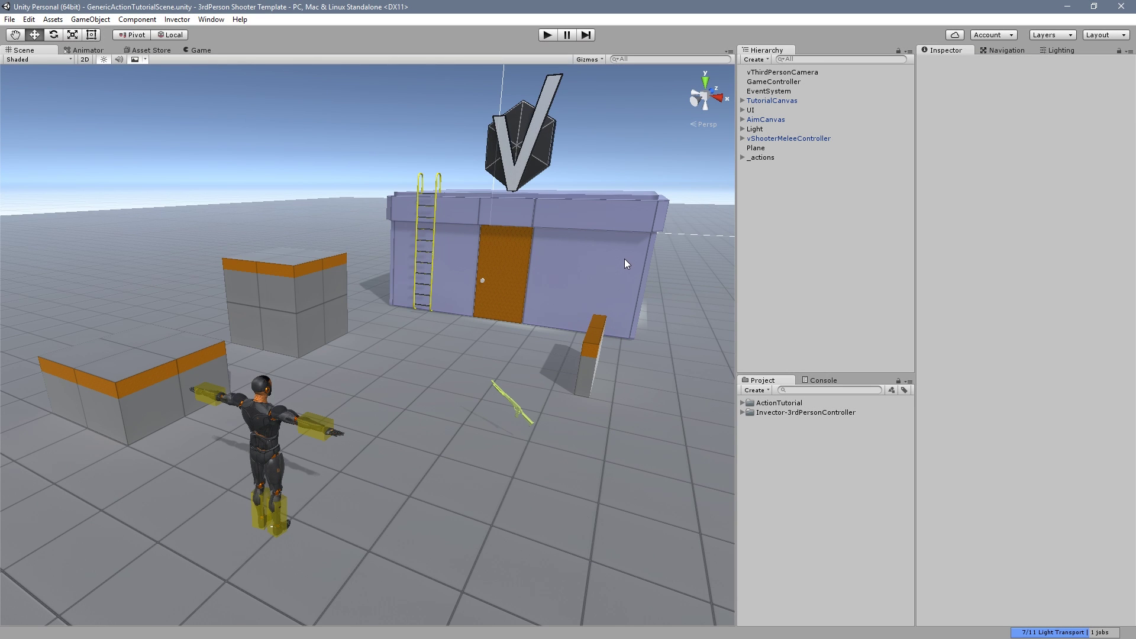
Open the Invector template's About information and check the Melee Combat version for an update.
{"action": "right_click_drag", "start_coordinate": [625, 259], "coordinate": [629, 261]}
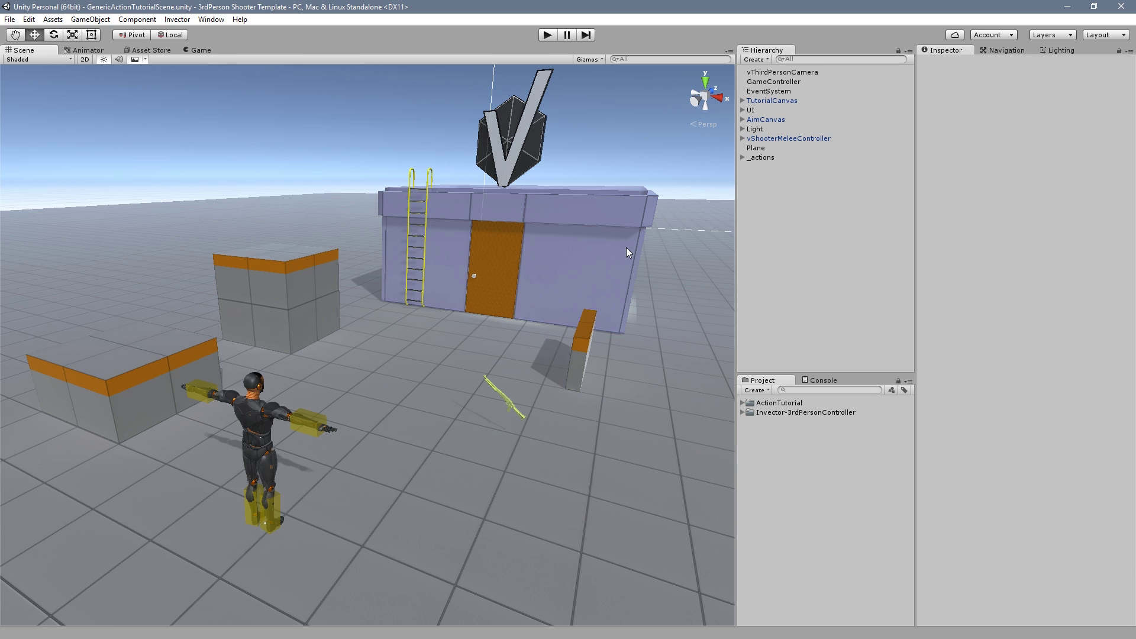
{"action": "right_click_drag", "start_coordinate": [626, 247], "coordinate": [630, 241]}
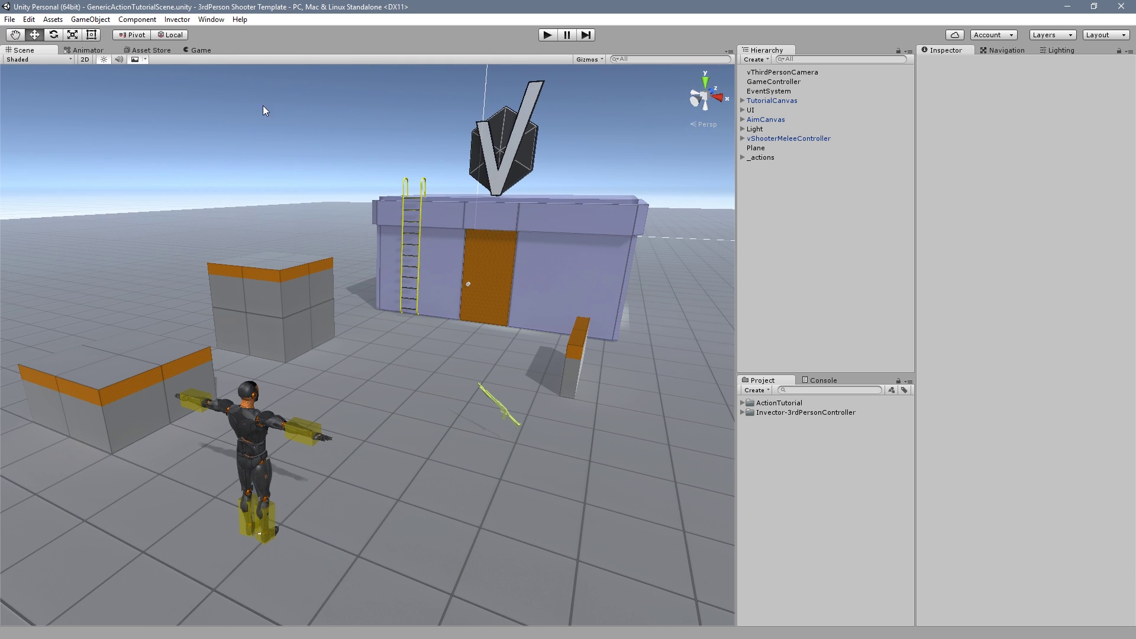
{"action": "left_click", "coordinate": [177, 19]}
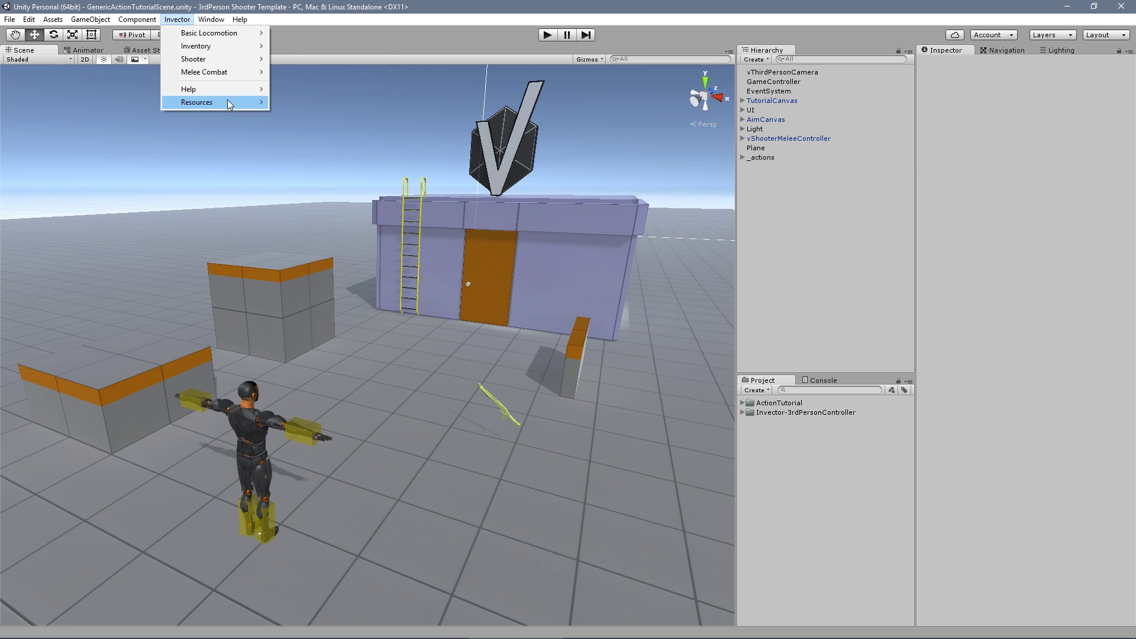
{"action": "mouse_move", "coordinate": [235, 92]}
{"action": "left_click", "coordinate": [323, 91]}
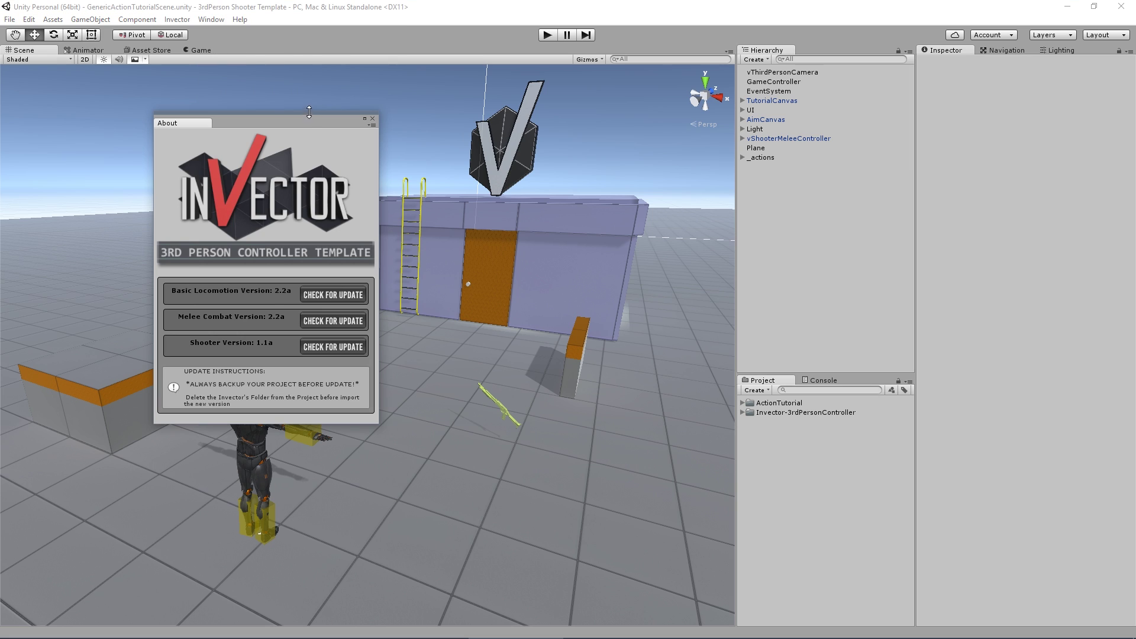
{"action": "left_click", "coordinate": [328, 317]}
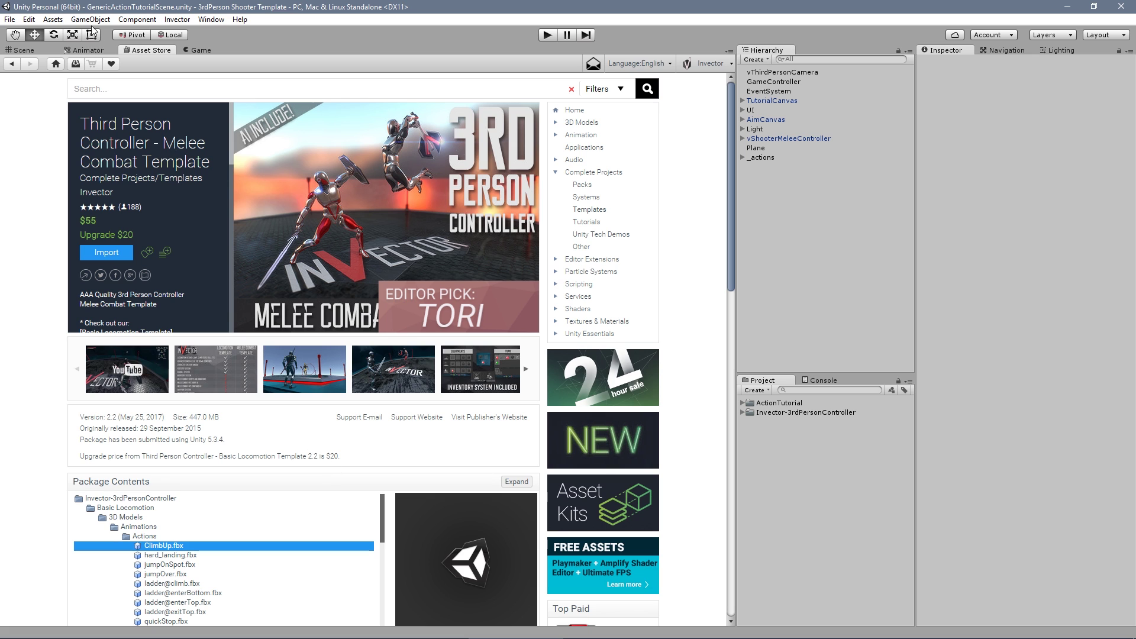
Return to the tutorial scene and run it in play mode.
{"action": "left_click", "coordinate": [42, 51]}
{"action": "left_click", "coordinate": [548, 35]}
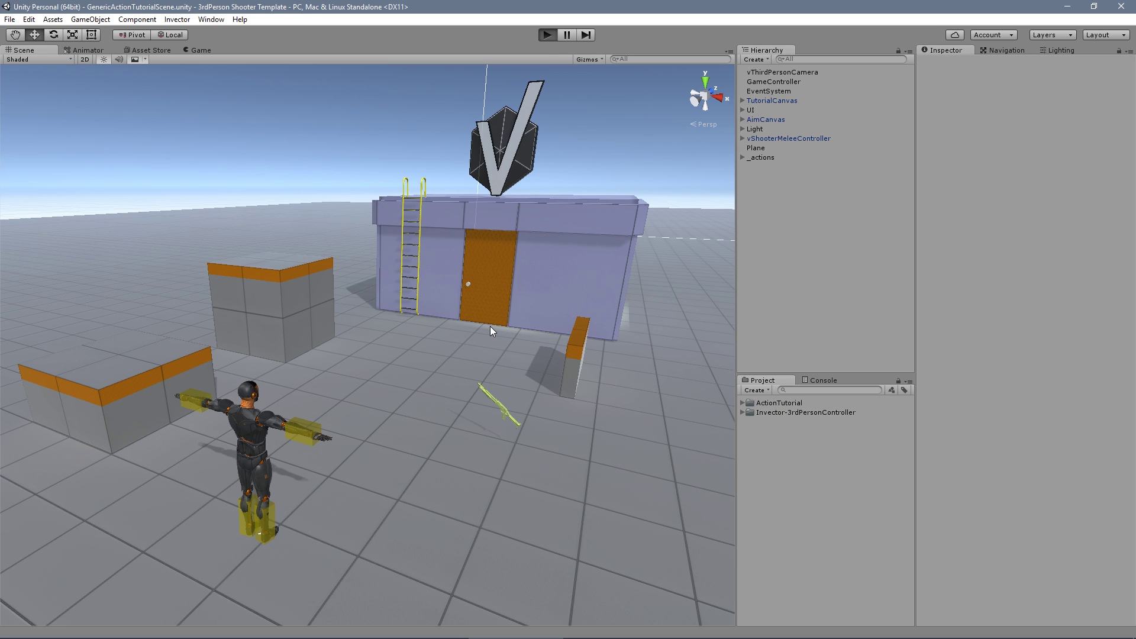
{"action": "key", "text": "w"}
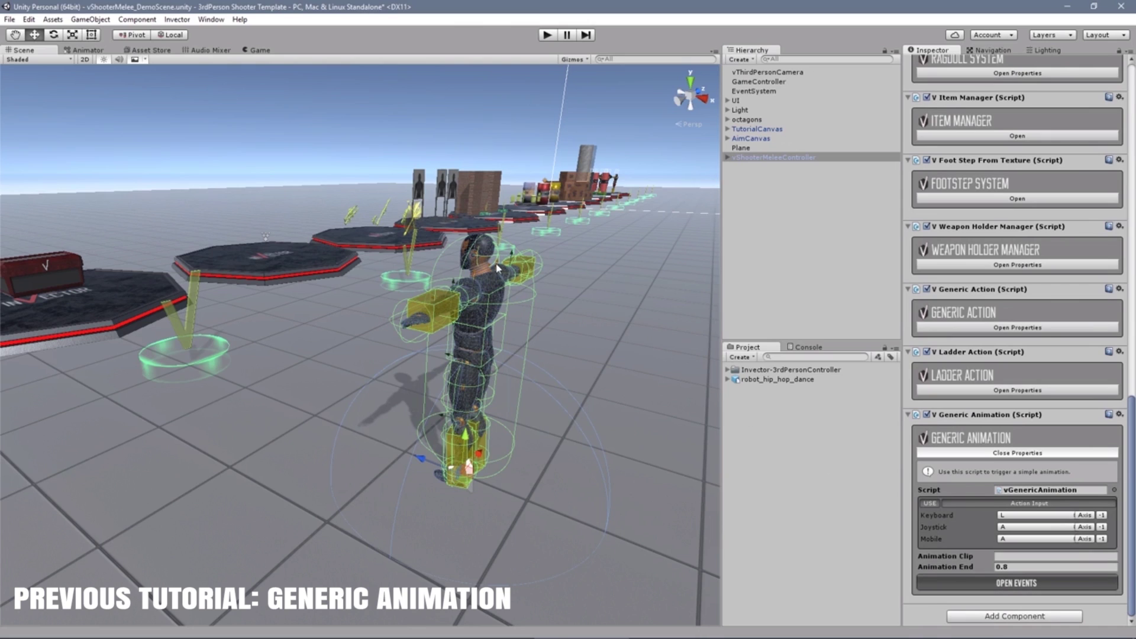
Open the Actions sub-state machine of vShooterMeleeController's animator and look over its action states.
{"action": "left_click", "coordinate": [86, 51]}
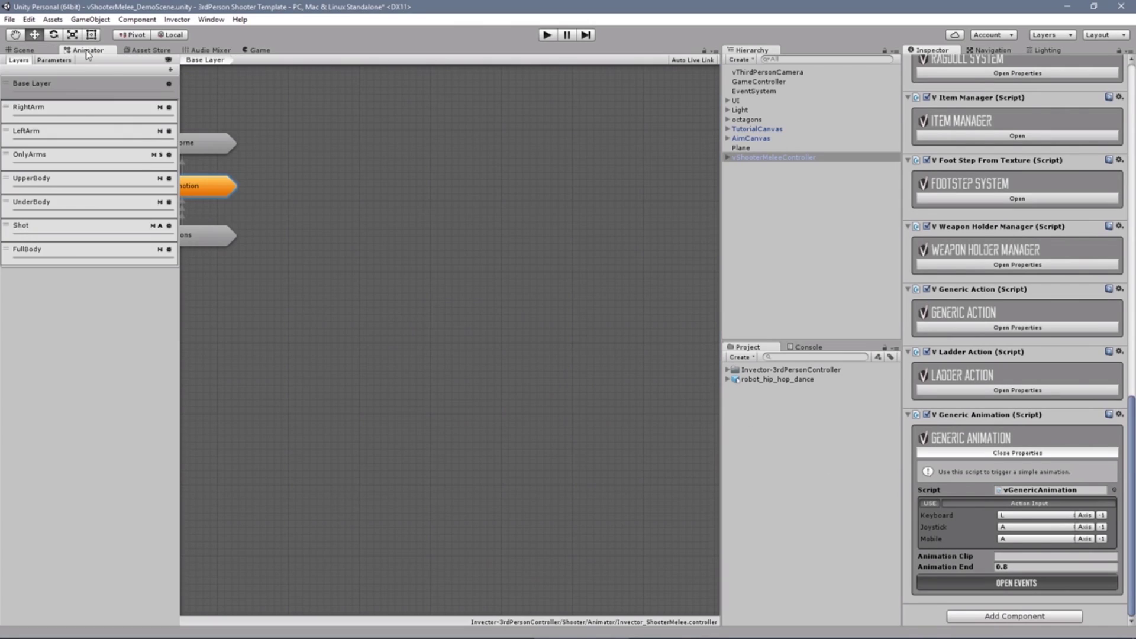
{"action": "left_click", "coordinate": [744, 159]}
{"action": "double_click", "coordinate": [500, 375]}
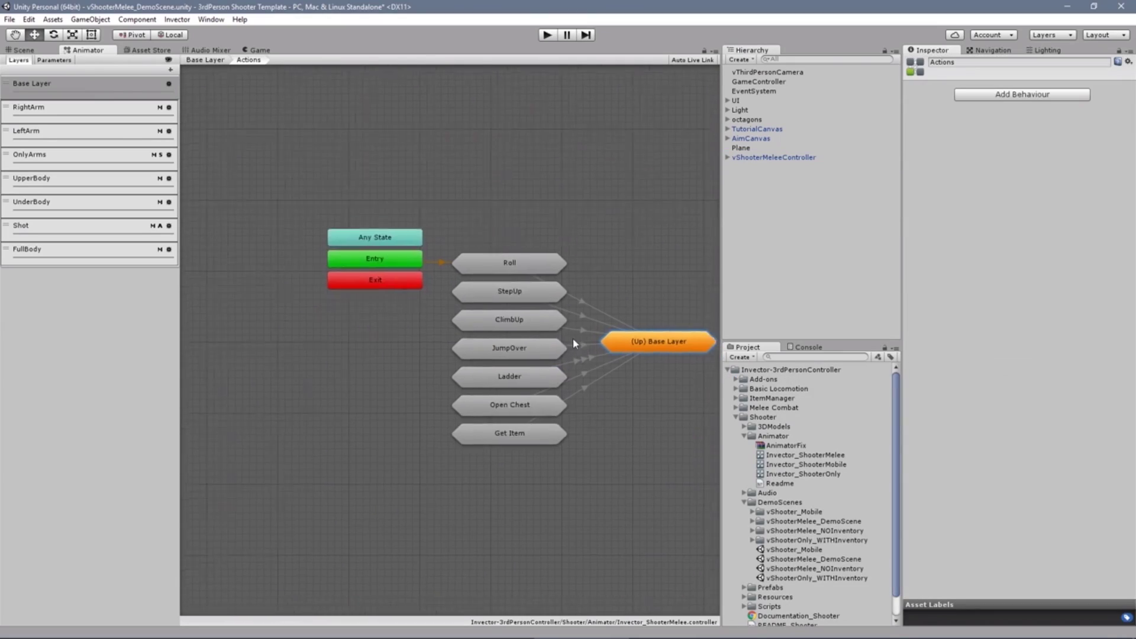
{"action": "right_click", "coordinate": [516, 414]}
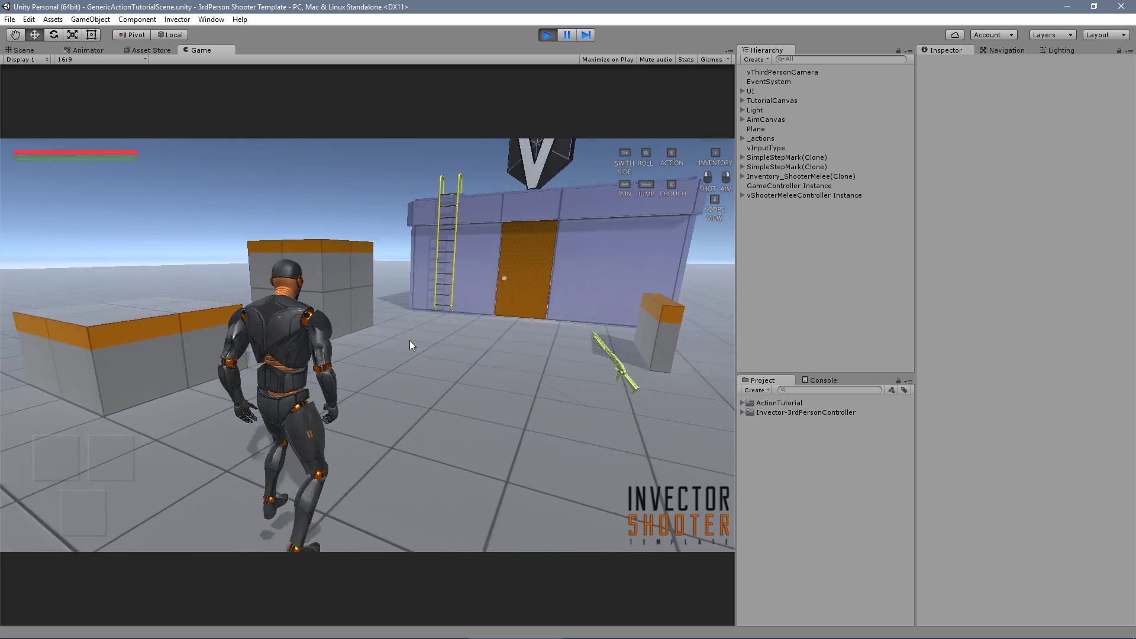
Playtest the character's actions at the step-up block and the taller climb-up block, and move around the low wall.
{"action": "key", "text": "w"}
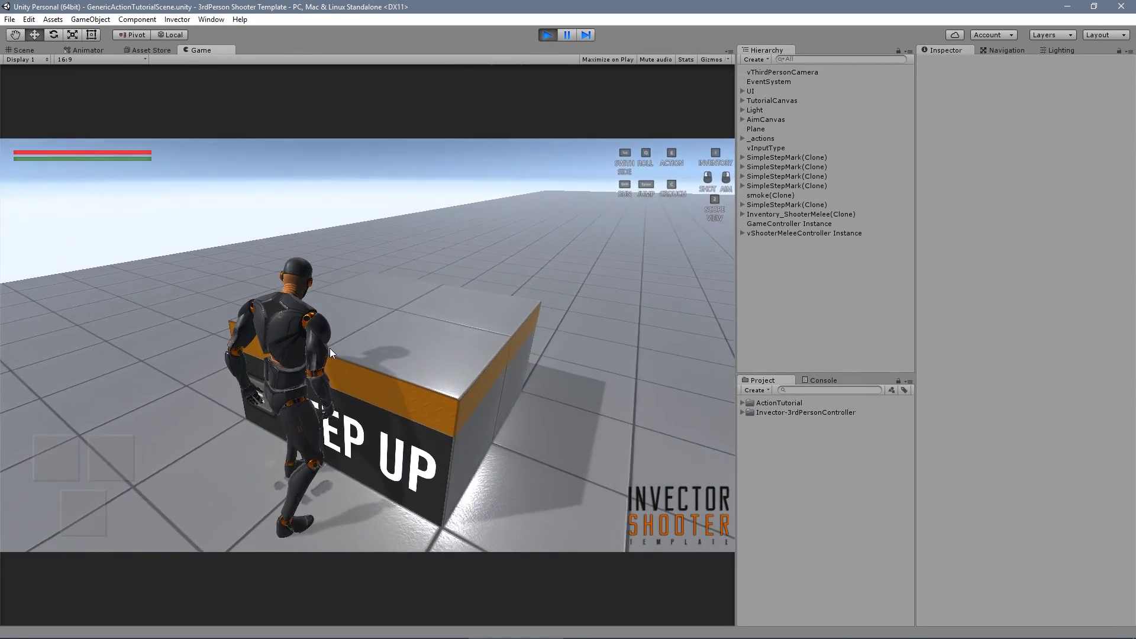
{"action": "key", "text": "e"}
{"action": "key", "text": "w"}
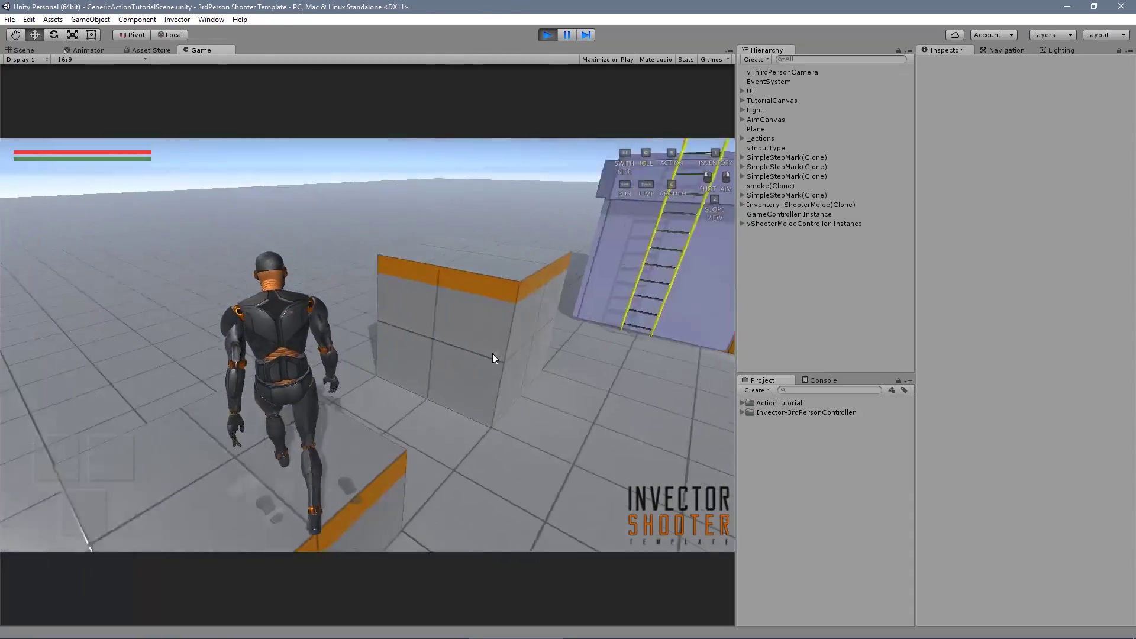
{"action": "key", "text": "e"}
{"action": "key", "text": "e"}
{"action": "key", "text": "w"}
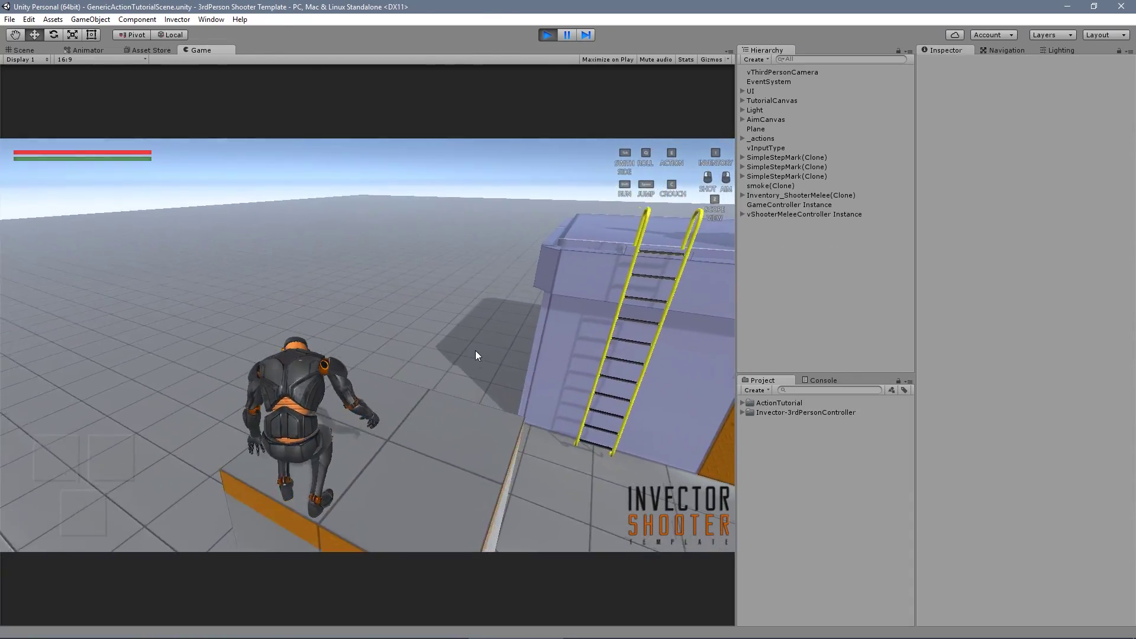
{"action": "key", "text": "e"}
{"action": "key", "text": "w"}
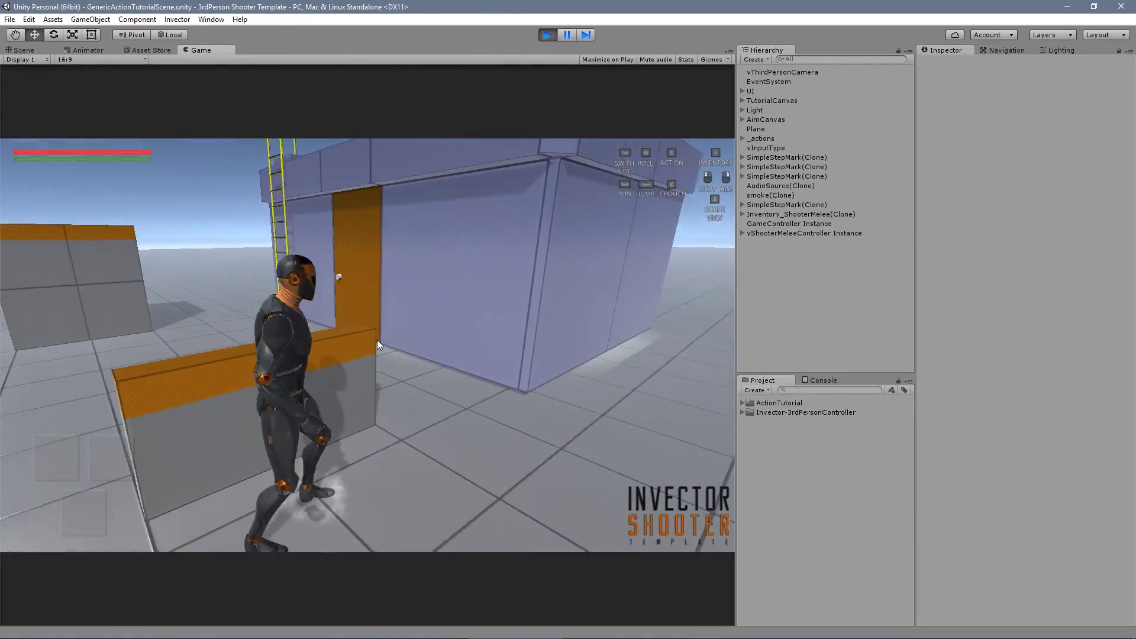
{"action": "key", "text": "w"}
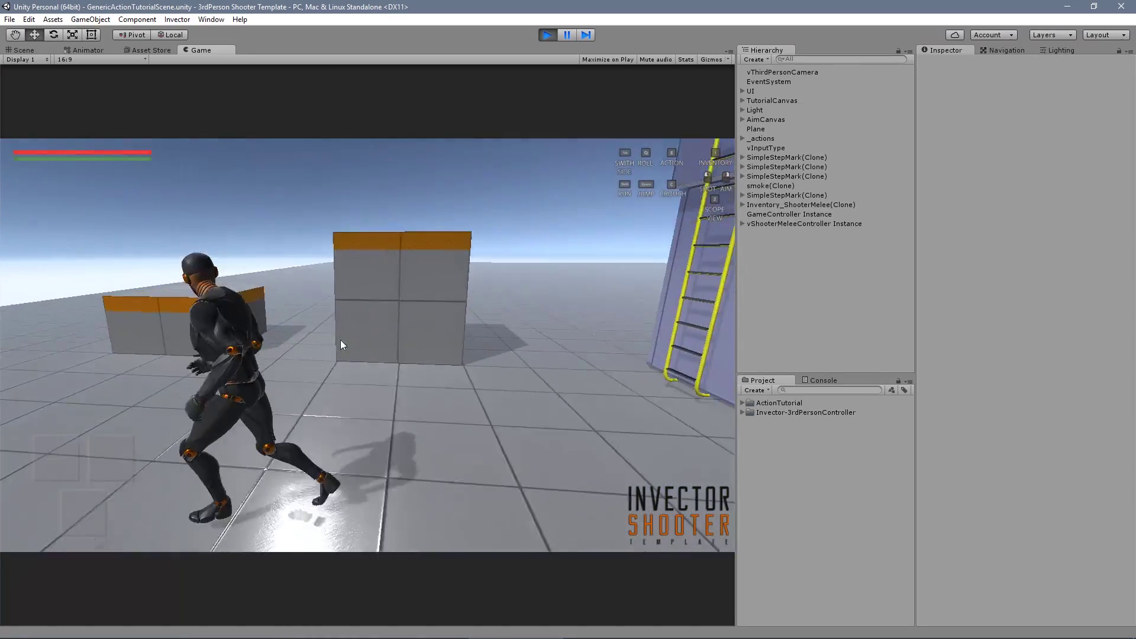
{"action": "key", "text": "s"}
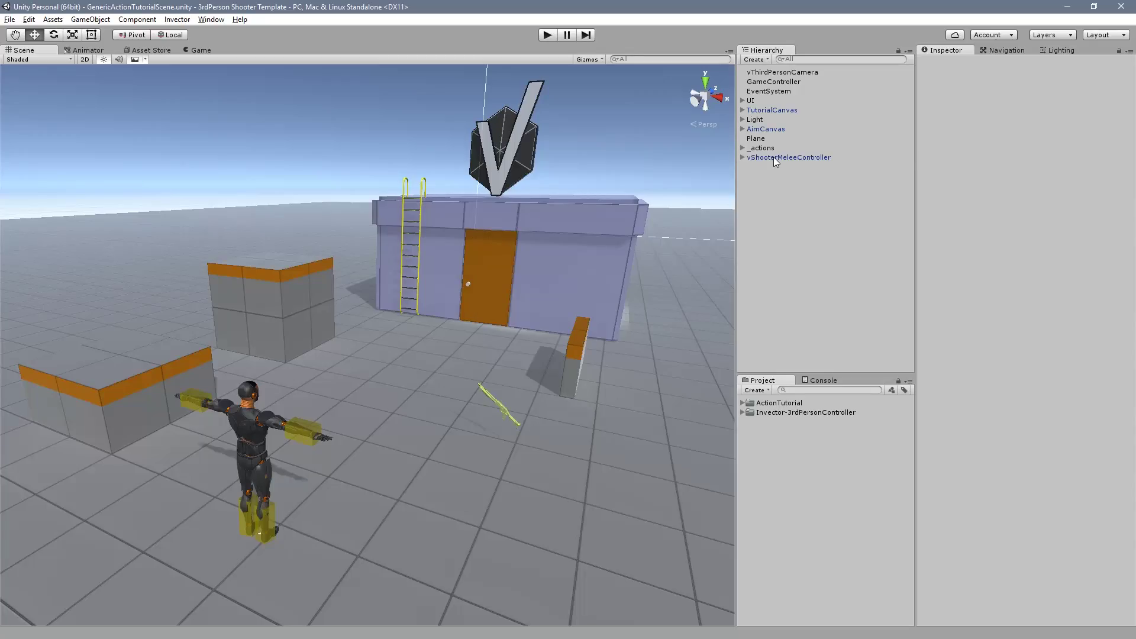
Expand the Generic Action script properties on vShooterMeleeController and review its action tag, input and debug options.
{"action": "left_click", "coordinate": [810, 158]}
{"action": "left_click_drag", "start_coordinate": [1134, 168], "coordinate": [1135, 507]}
{"action": "left_click", "coordinate": [1039, 524]}
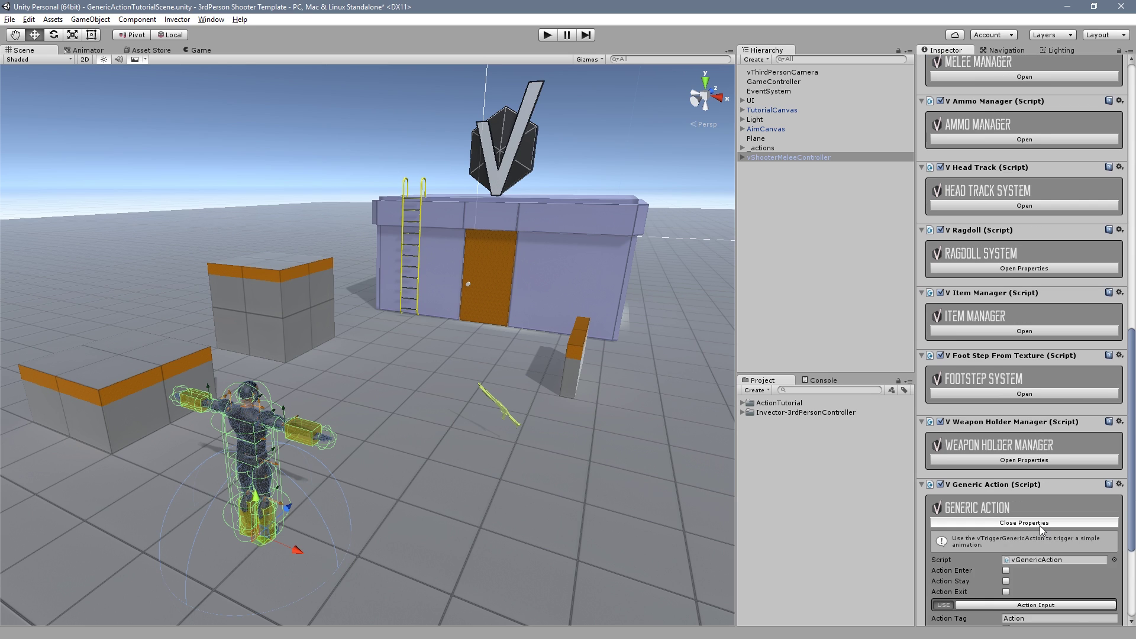
{"action": "scroll", "coordinate": [1040, 521], "scroll_direction": "down", "scroll_amount": 5}
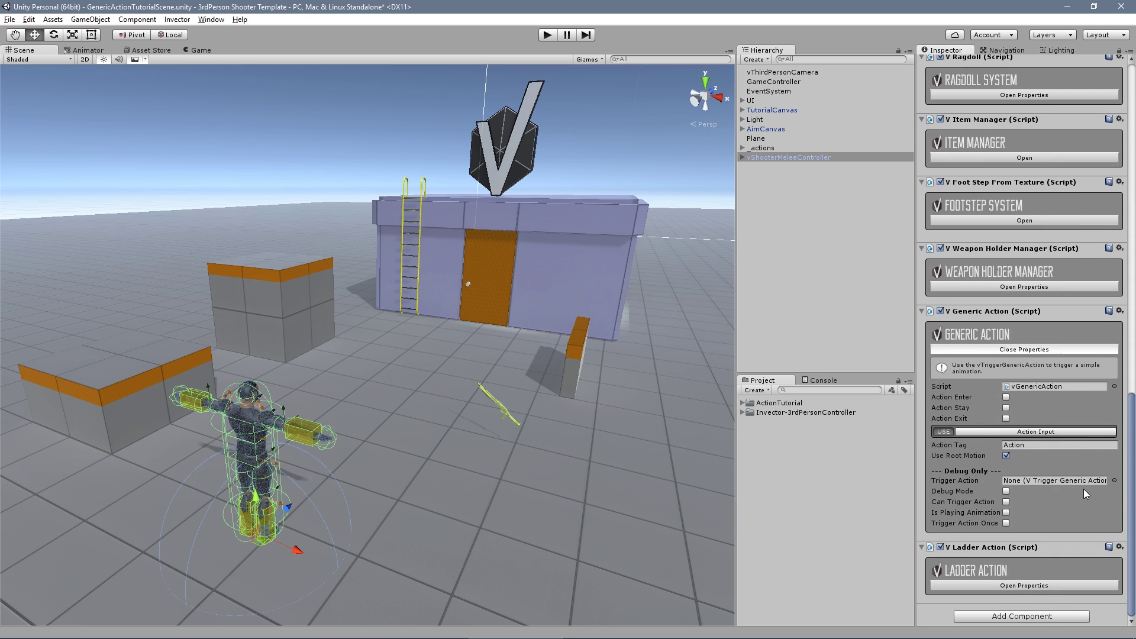
{"action": "left_click_drag", "start_coordinate": [1132, 467], "coordinate": [1133, 470]}
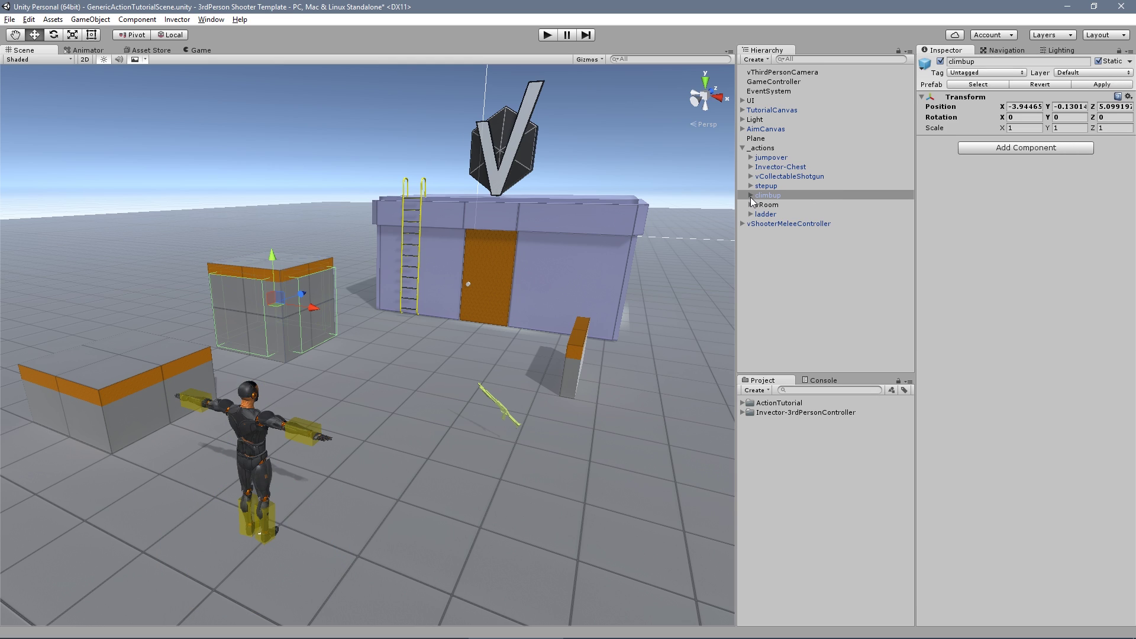
Frame the first climbup trigger inside the climbup object and expand its Trigger Generic Action properties.
{"action": "left_click", "coordinate": [750, 196]}
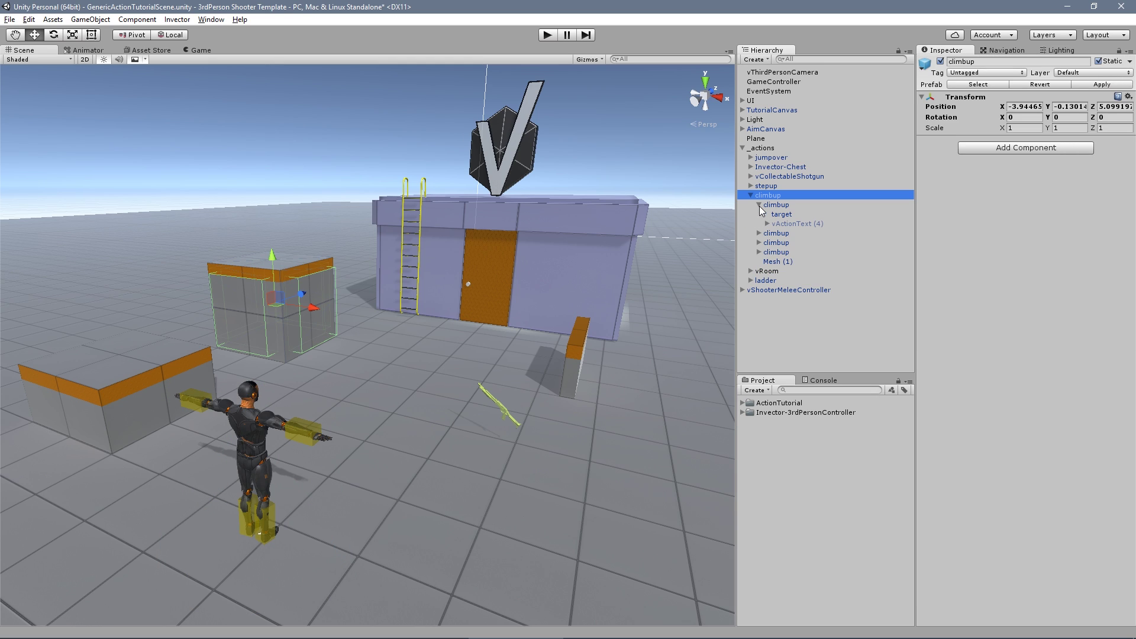
{"action": "left_click", "coordinate": [763, 205]}
{"action": "key", "text": "f"}
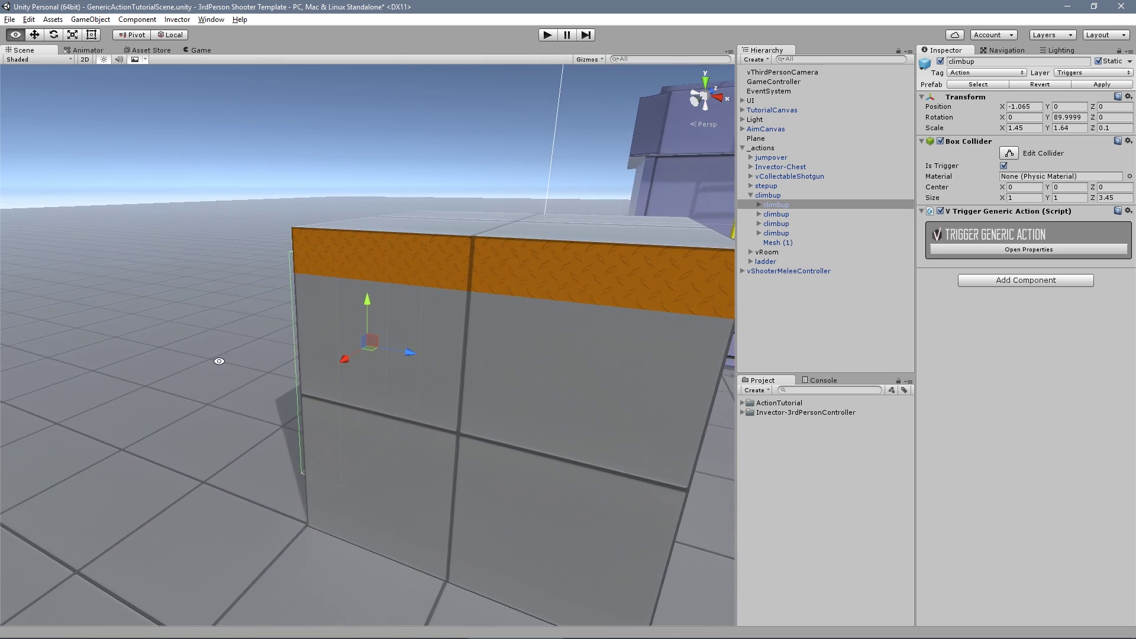
{"action": "left_click", "coordinate": [969, 249]}
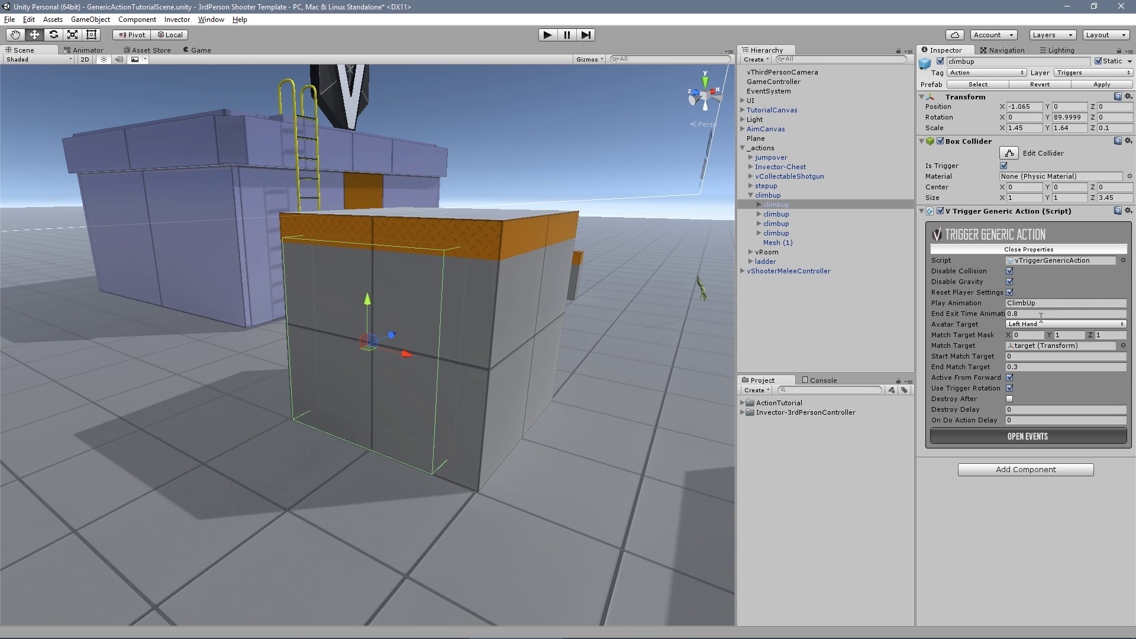
Locate the climbup trigger's Match Target and inspect the target object's placement on the block's top edge.
{"action": "left_click", "coordinate": [1036, 347]}
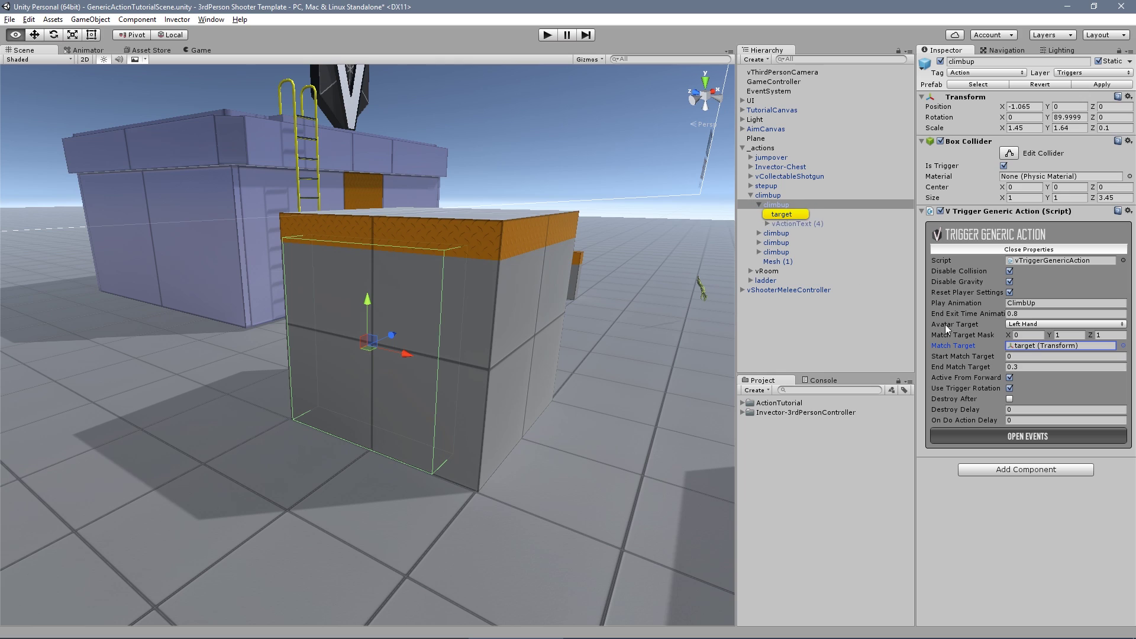
{"action": "left_click", "coordinate": [781, 215]}
{"action": "left_click_drag", "start_coordinate": [435, 219], "coordinate": [381, 307], "text": "alt"}
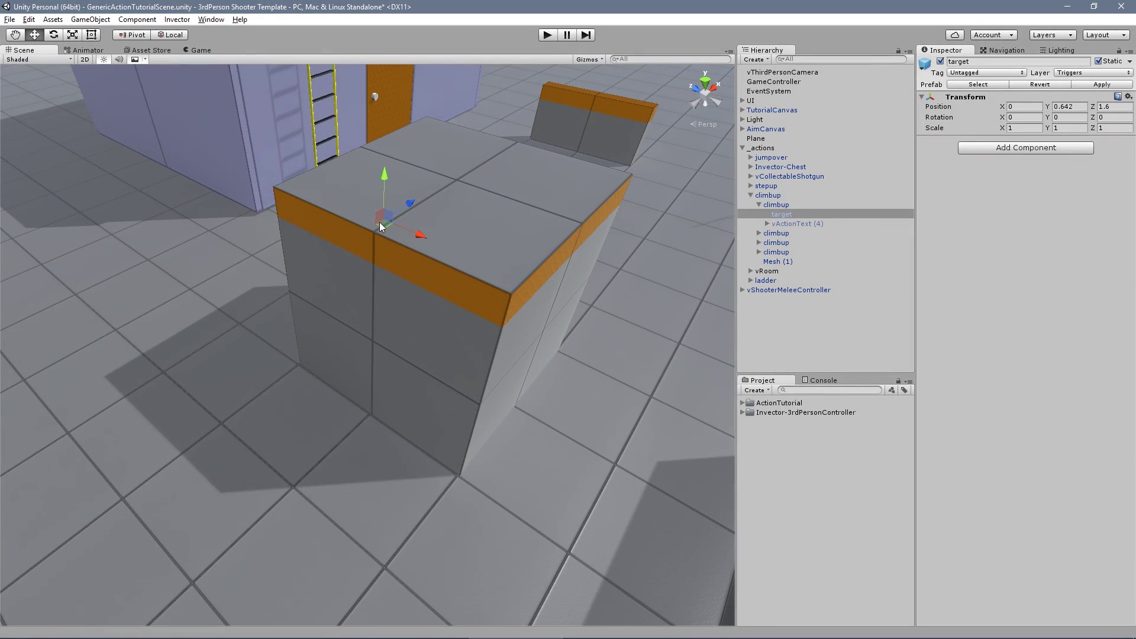
Open the ClimbUp state inside the animator's Actions and bring up the animation it uses.
{"action": "left_click", "coordinate": [85, 50]}
{"action": "left_click", "coordinate": [522, 315]}
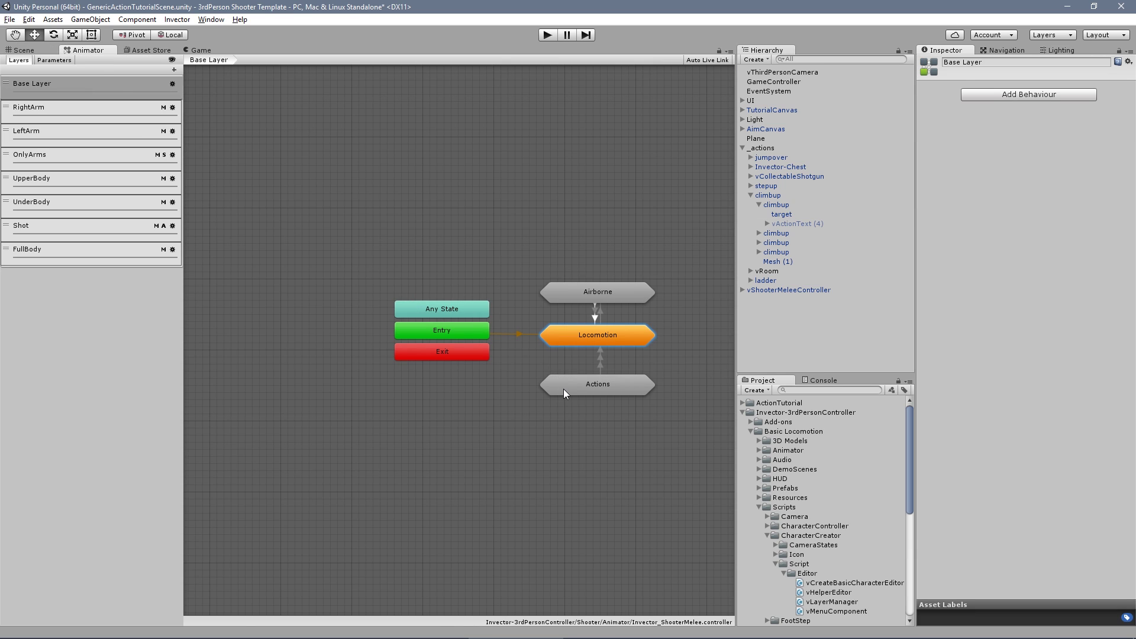
{"action": "double_click", "coordinate": [564, 391]}
{"action": "double_click", "coordinate": [541, 317]}
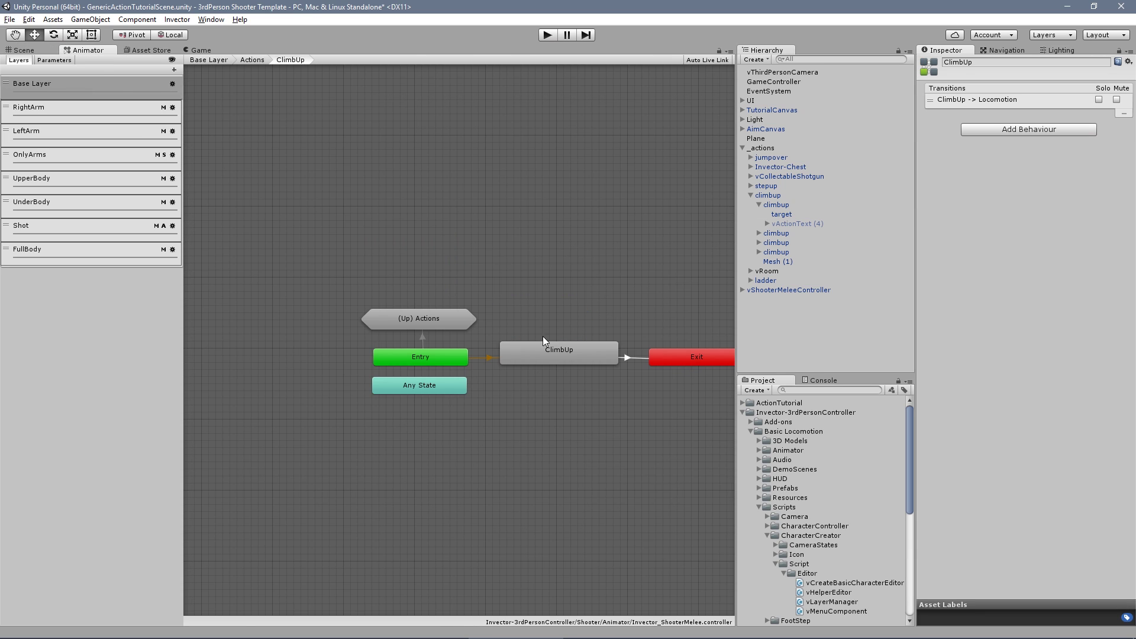
{"action": "double_click", "coordinate": [545, 349]}
Scrub the JumpWall animation to frame 30 in an enlarged preview, and return to the climbup trigger in the scene.
{"action": "left_click", "coordinate": [808, 574]}
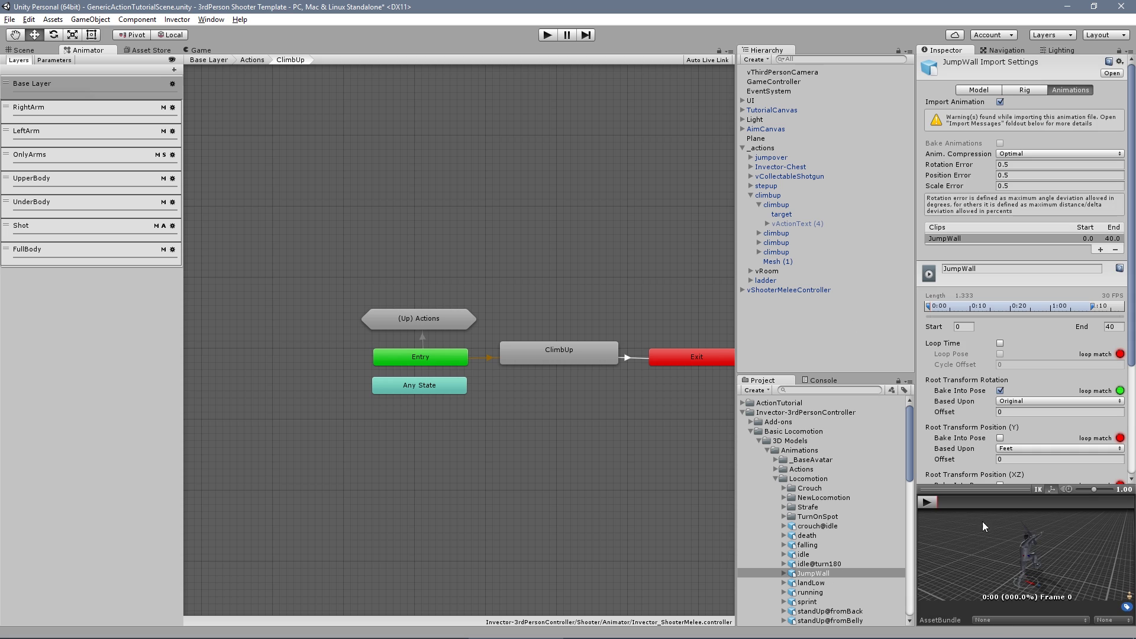
{"action": "right_click", "coordinate": [982, 491]}
{"action": "left_click_drag", "start_coordinate": [249, 144], "coordinate": [632, 142]}
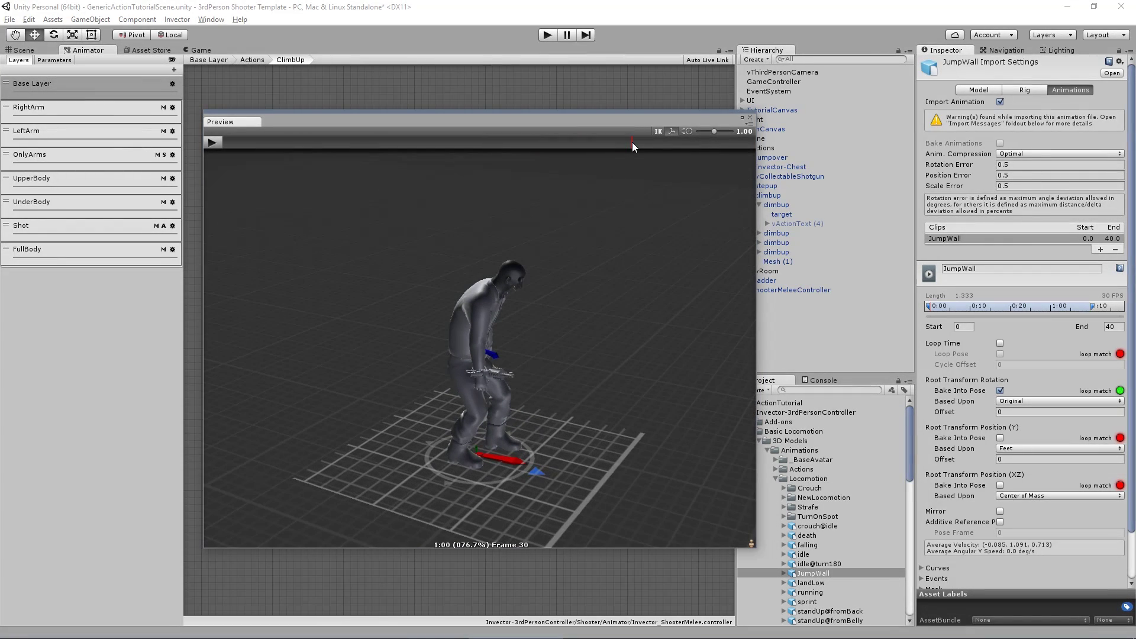
{"action": "left_click", "coordinate": [750, 119]}
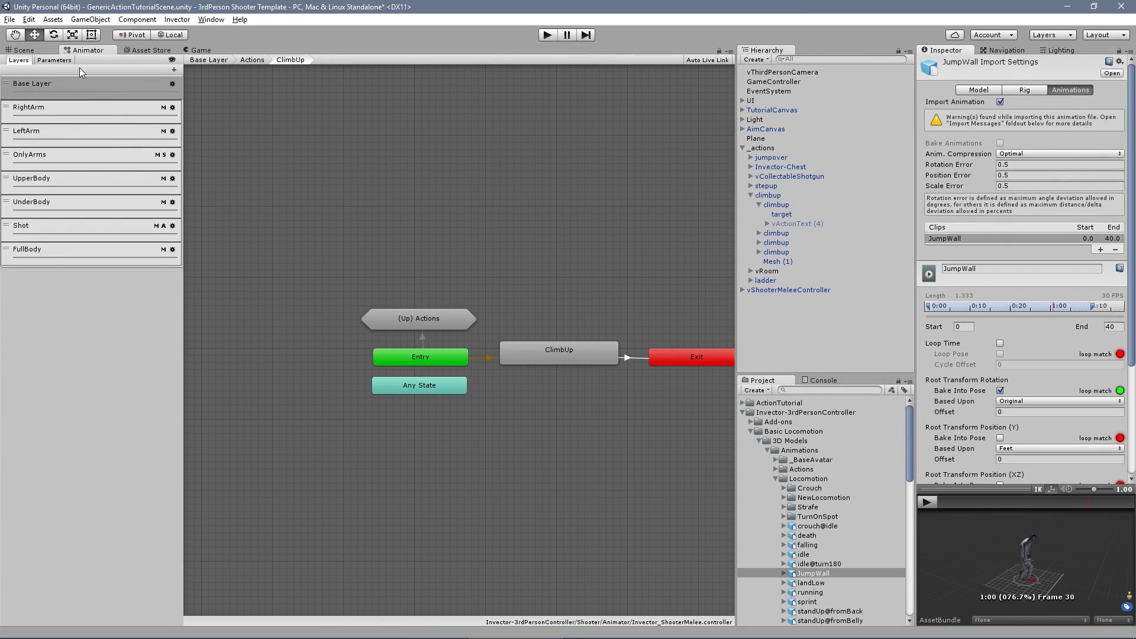
{"action": "left_click", "coordinate": [45, 52]}
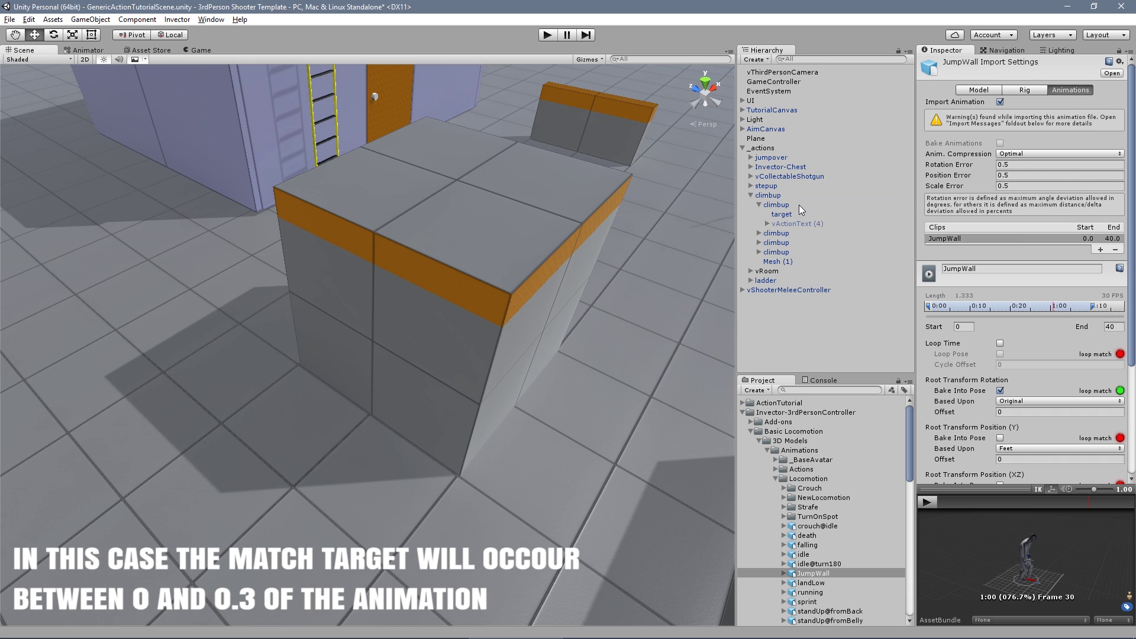
{"action": "left_click", "coordinate": [776, 205]}
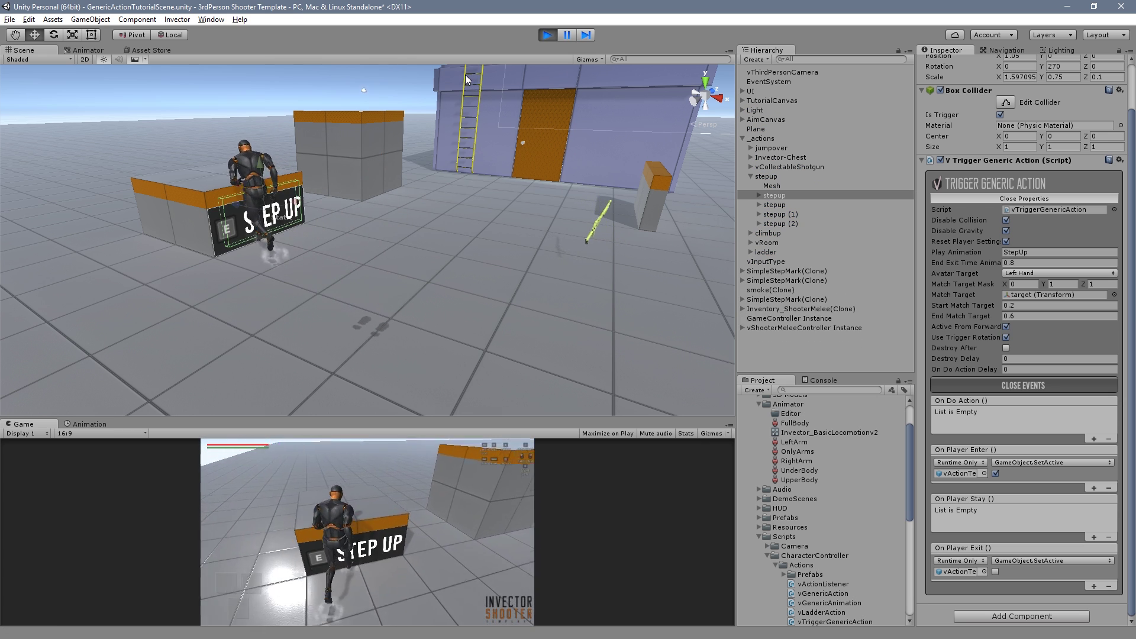
Turn off Active From Forward on the stepup trigger during play and compare its activation by walking the character around it.
{"action": "key", "text": "s"}
{"action": "key", "text": "w"}
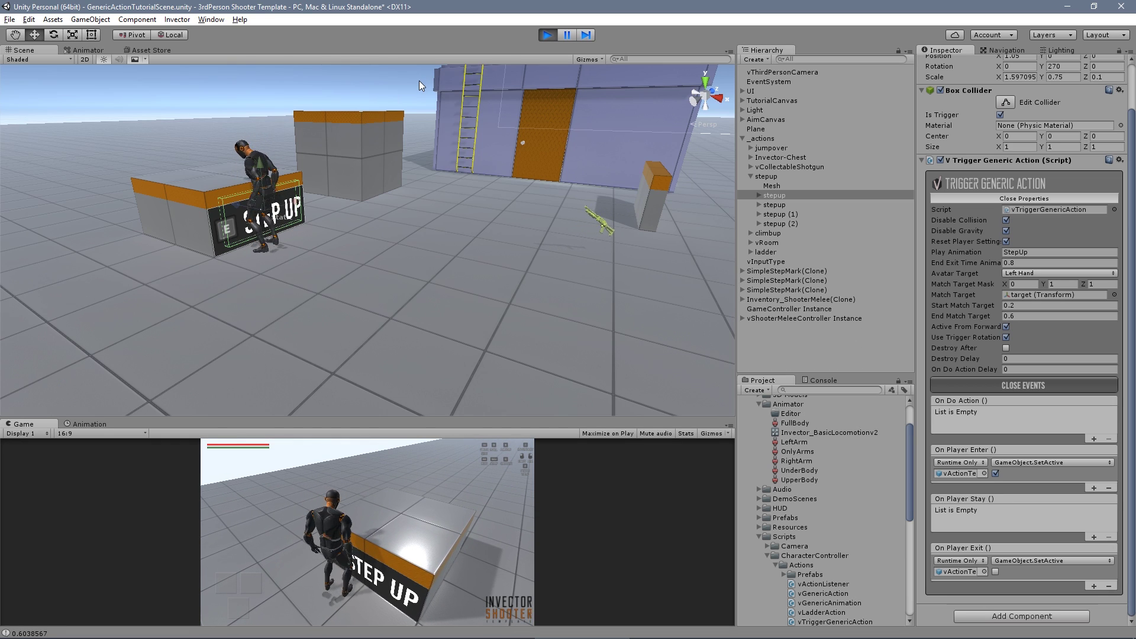
{"action": "left_click", "coordinate": [1007, 327]}
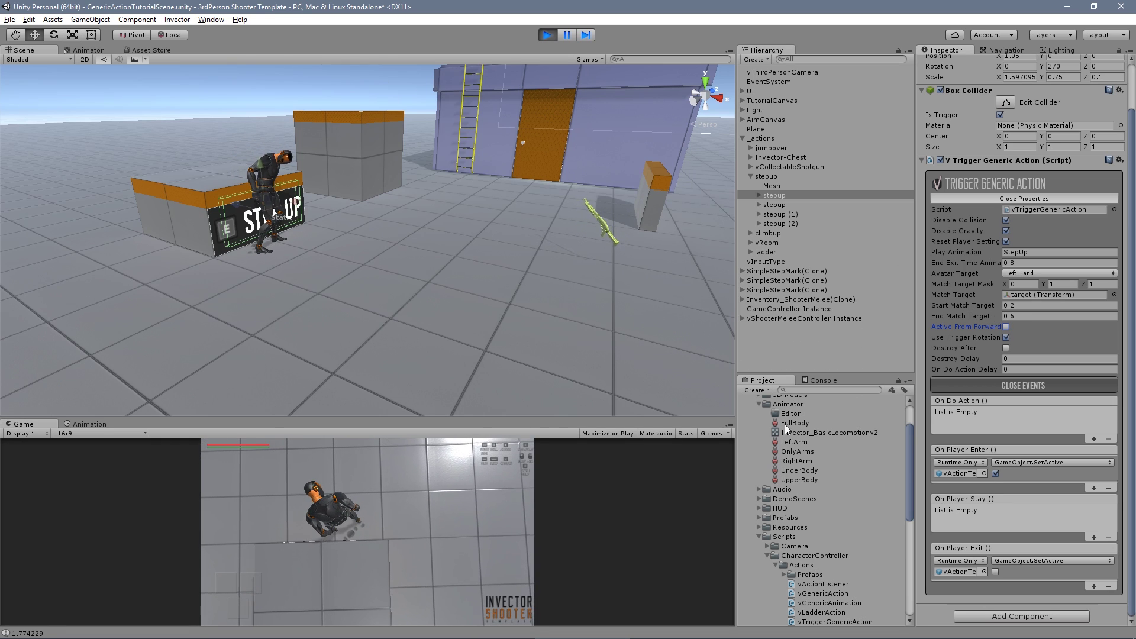
{"action": "left_click", "coordinate": [477, 490]}
{"action": "key", "text": "w"}
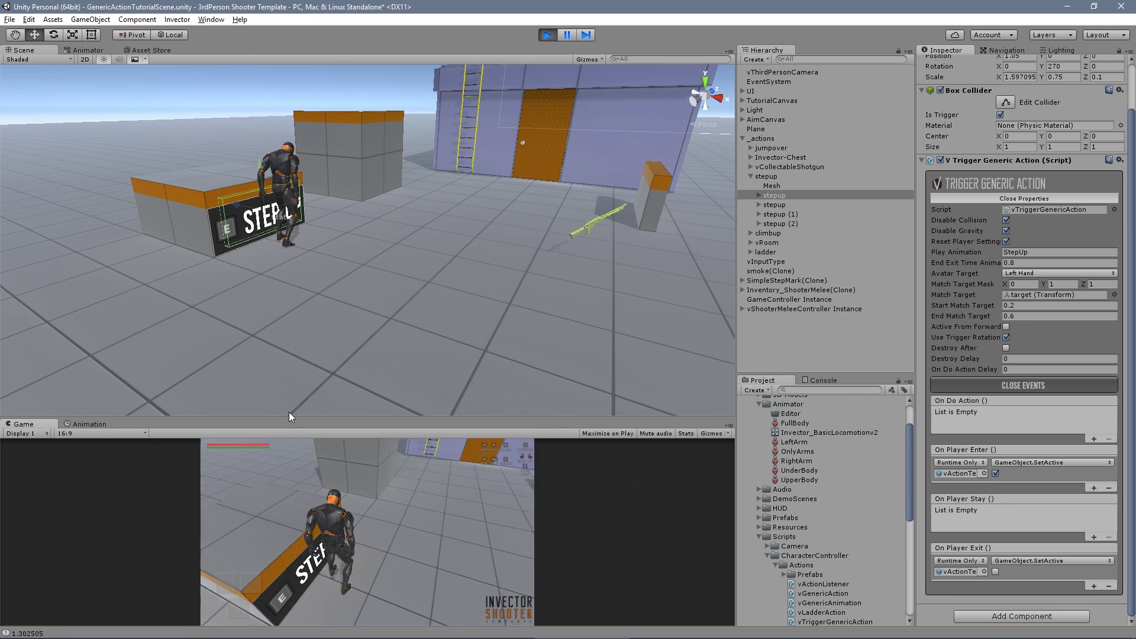
{"action": "key", "text": "s"}
{"action": "key", "text": "w"}
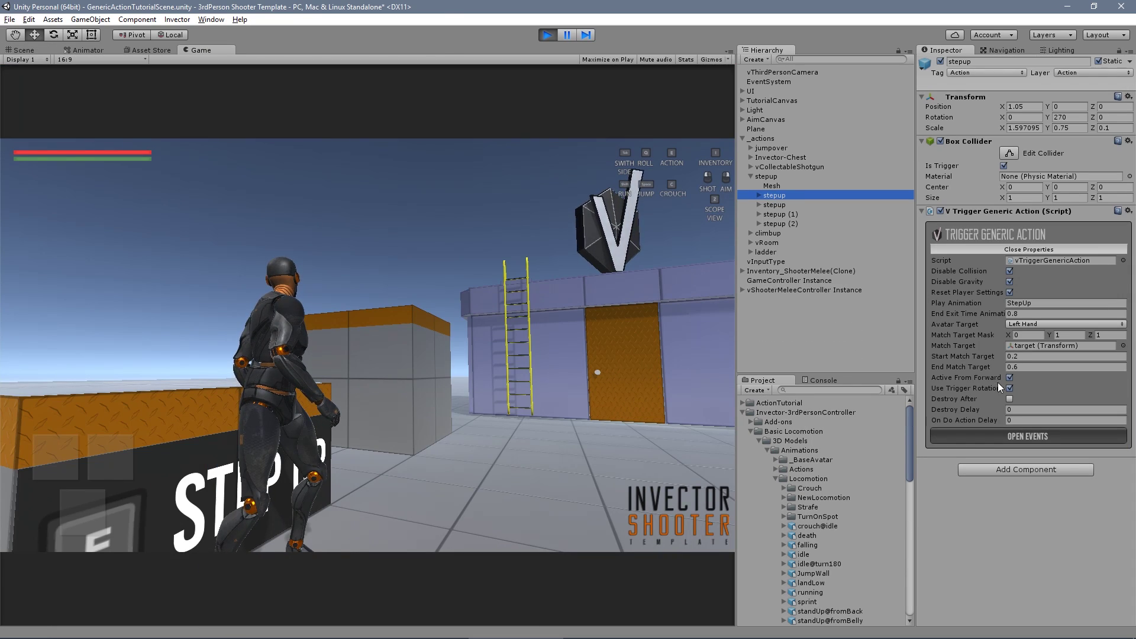
Test the step-up action during play with the stepup trigger's Use Trigger Rotation turned off, and again with it turned back on.
{"action": "left_click", "coordinate": [1010, 389]}
{"action": "left_click", "coordinate": [470, 358]}
{"action": "key", "text": "e"}
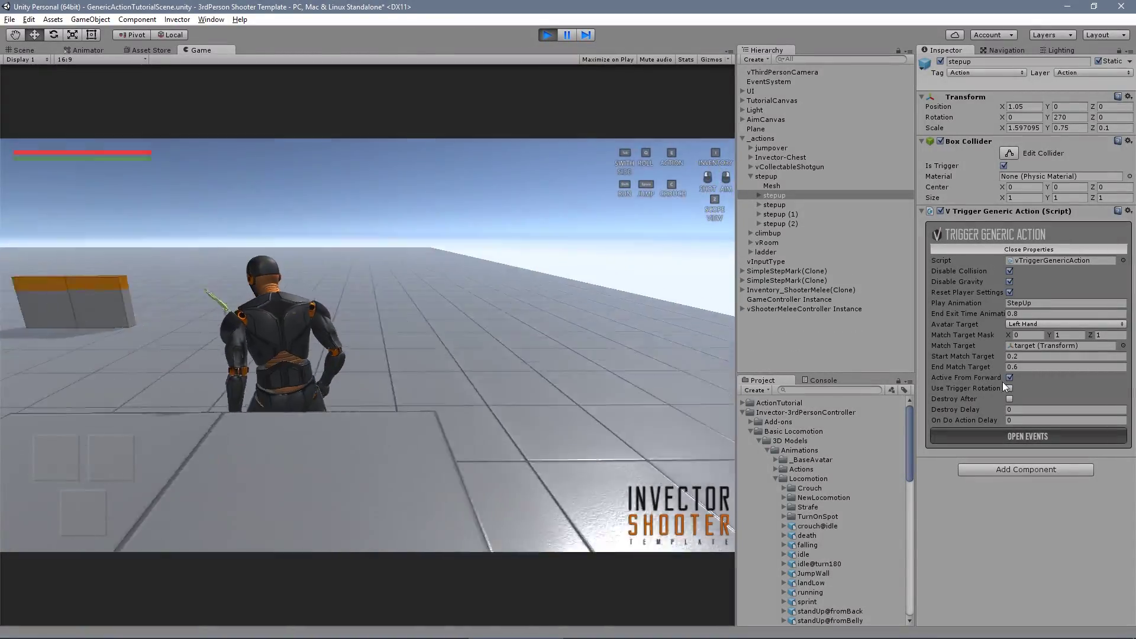
{"action": "left_click", "coordinate": [1009, 388]}
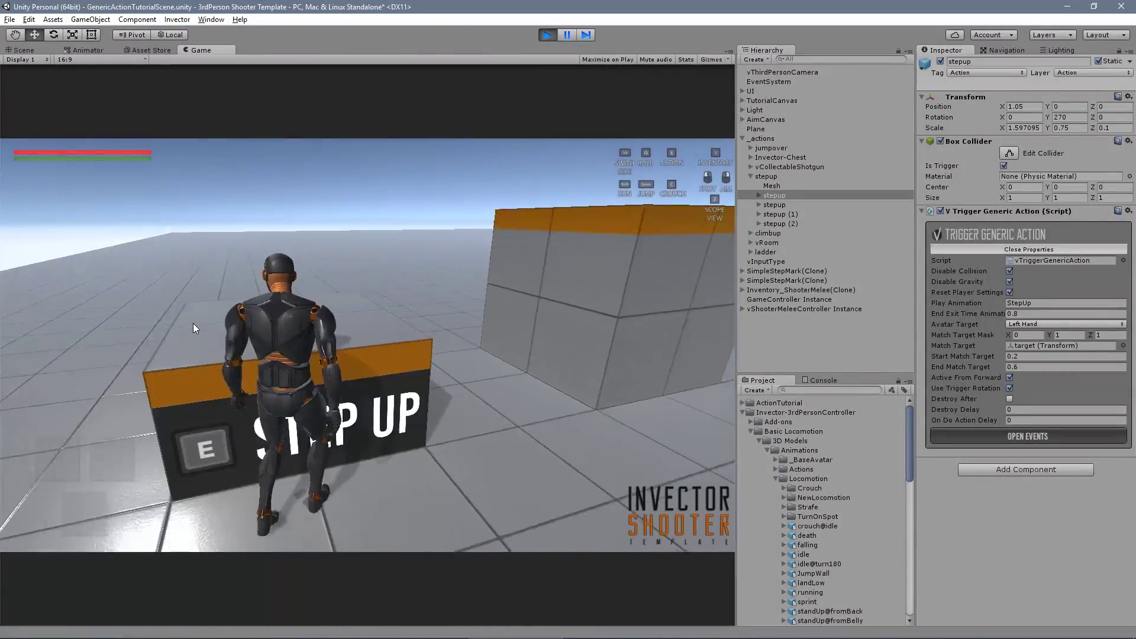
{"action": "key", "text": "e"}
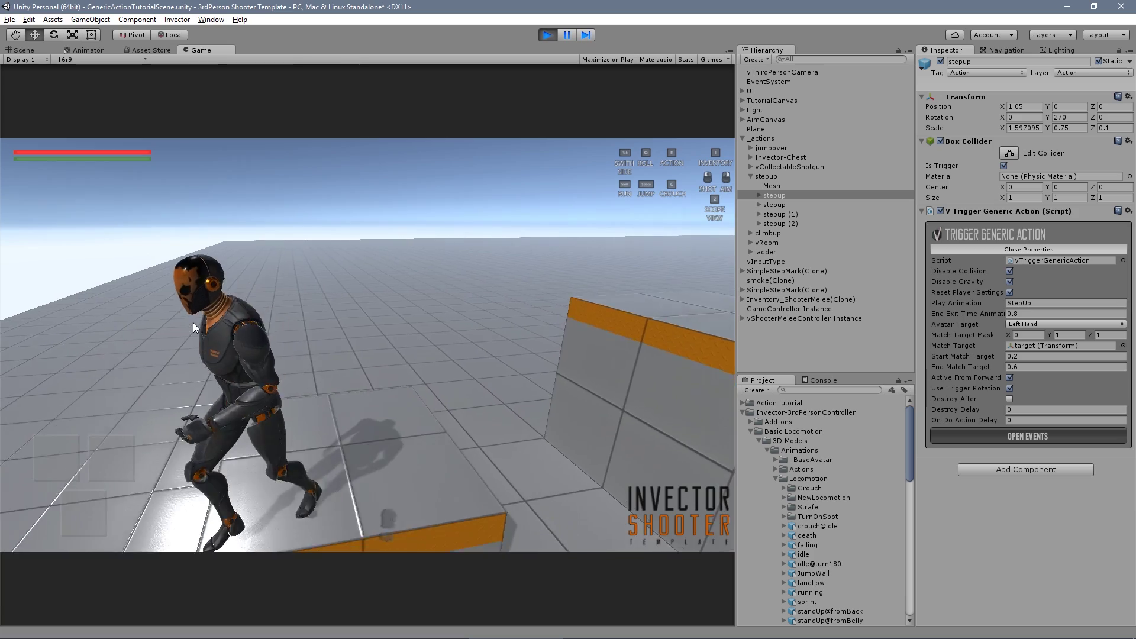
{"action": "key", "text": "s"}
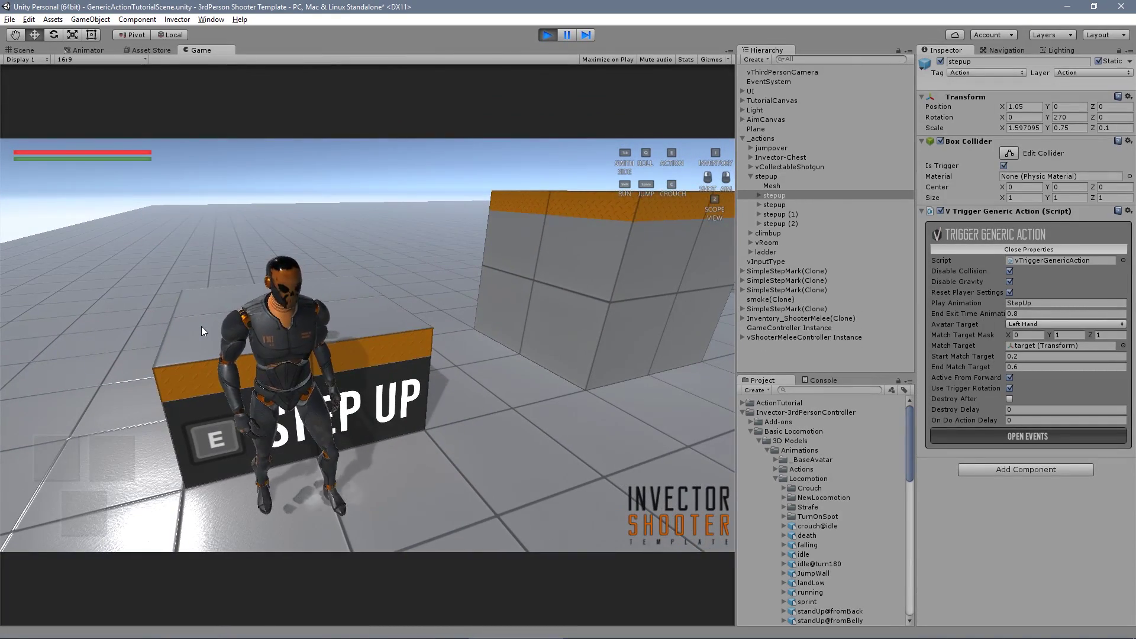
{"action": "key", "text": "e"}
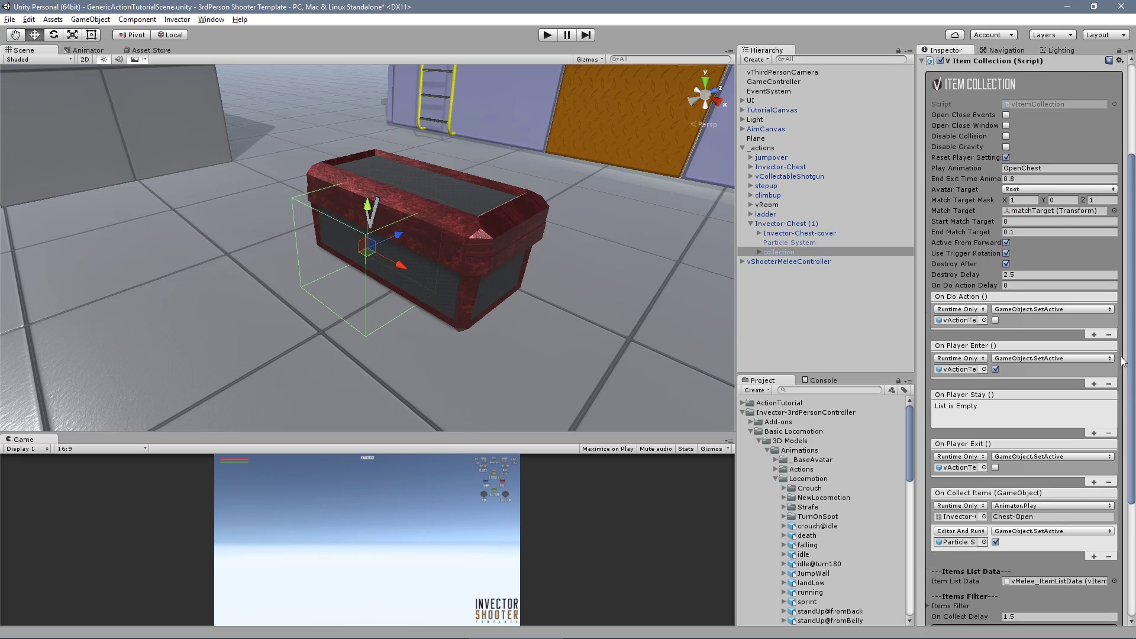
Review the Destroy After and Destroy Delay settings in the chest's Item Collection, and test opening the chest in play mode.
{"action": "left_click", "coordinate": [1007, 264]}
{"action": "left_click", "coordinate": [1025, 275]}
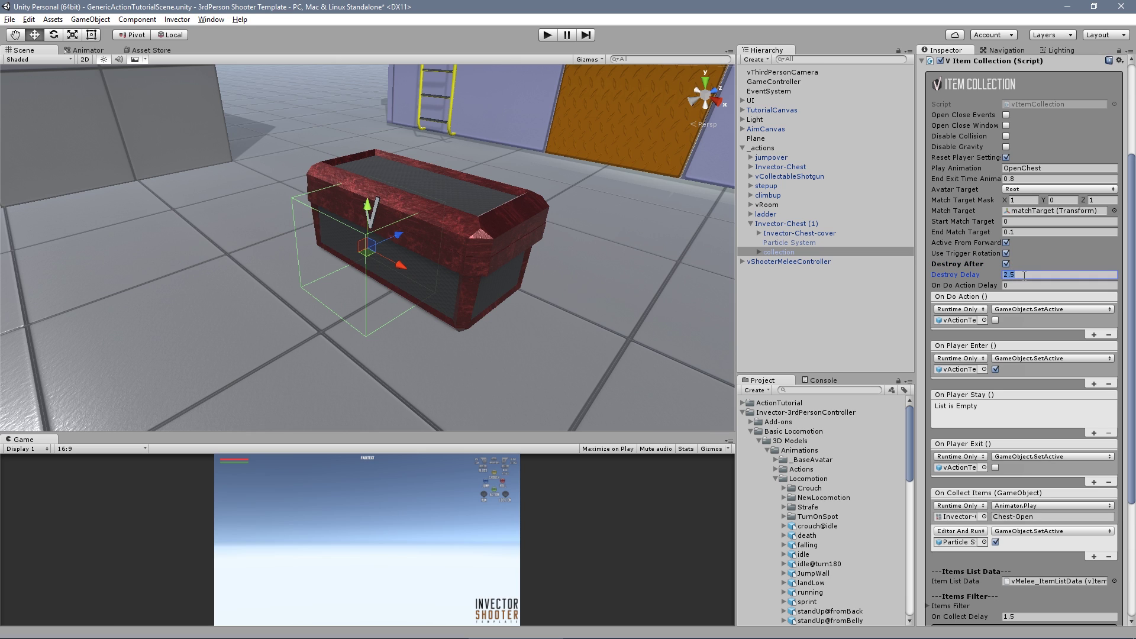
{"action": "left_click", "coordinate": [551, 35]}
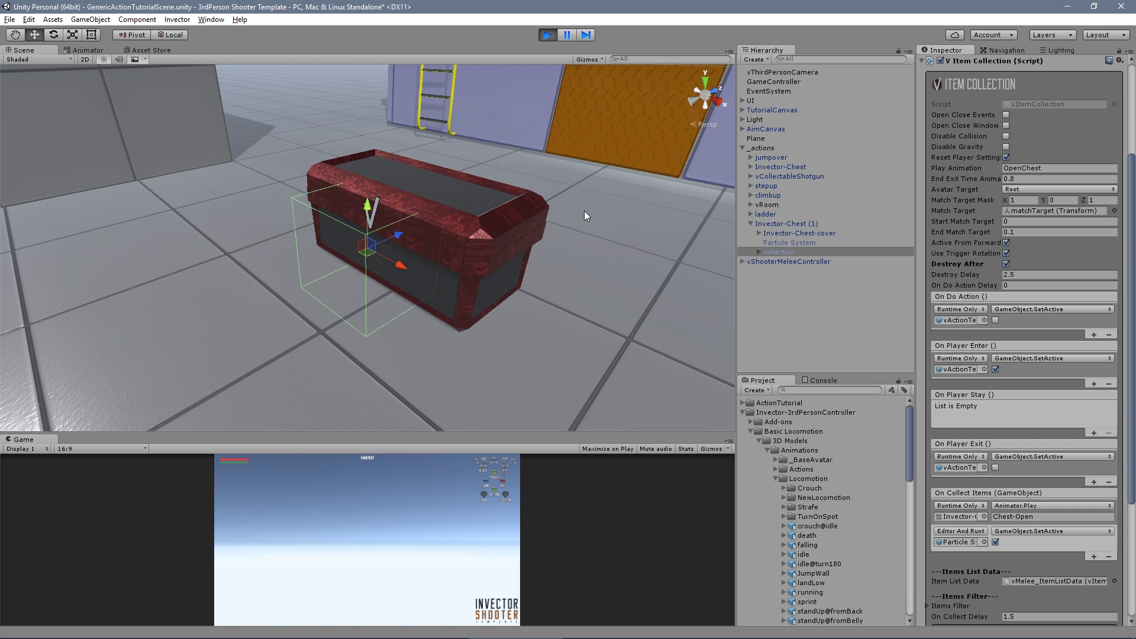
{"action": "key", "text": "w"}
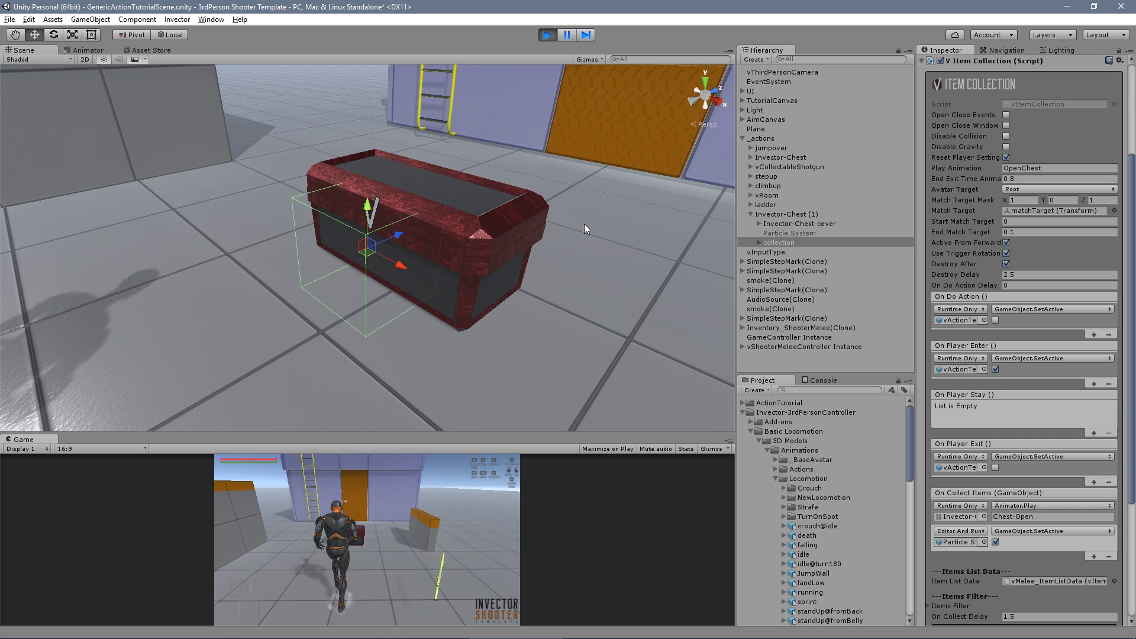
{"action": "key", "text": "e"}
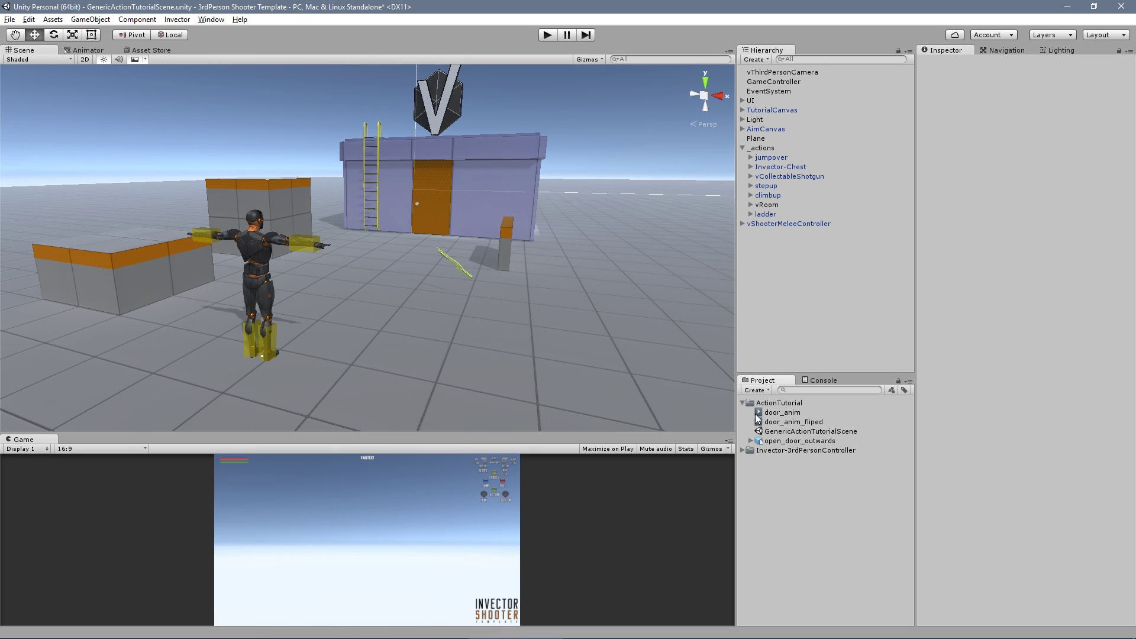
Play the open_door_outwards animation in an enlarged preview and examine it from another angle.
{"action": "left_click", "coordinate": [785, 442]}
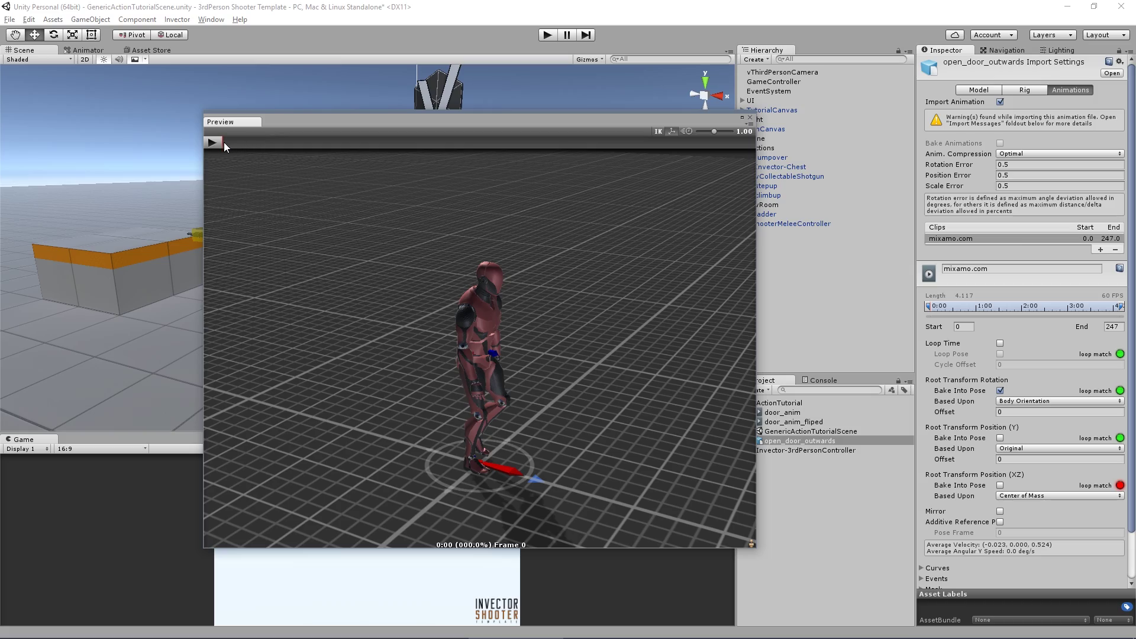
{"action": "left_click", "coordinate": [213, 143]}
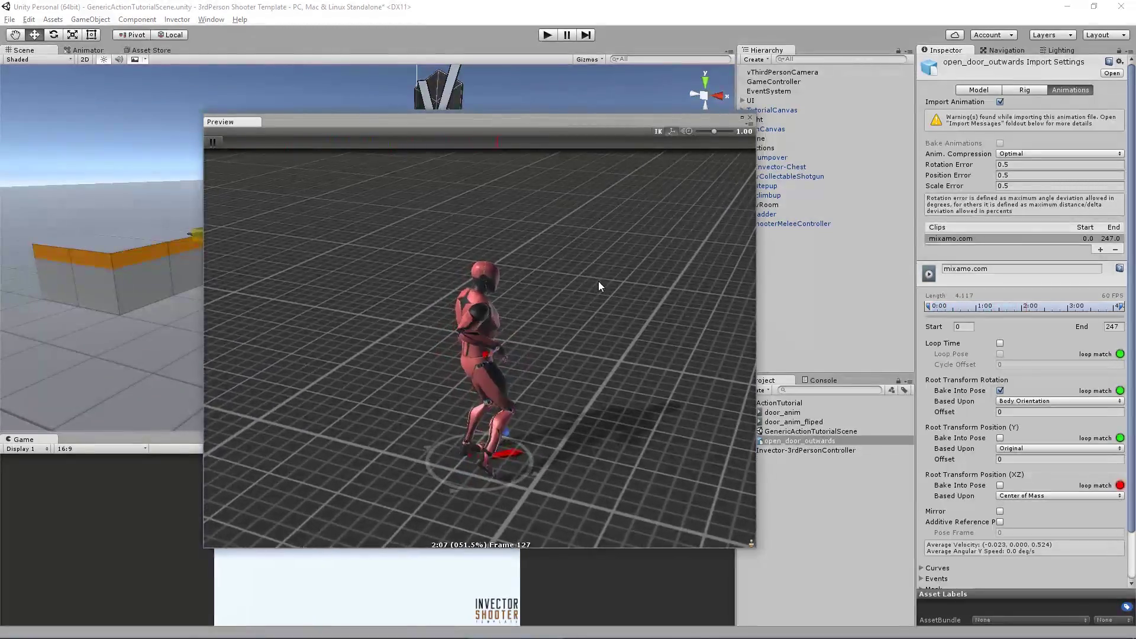
{"action": "left_click_drag", "start_coordinate": [677, 283], "coordinate": [383, 280]}
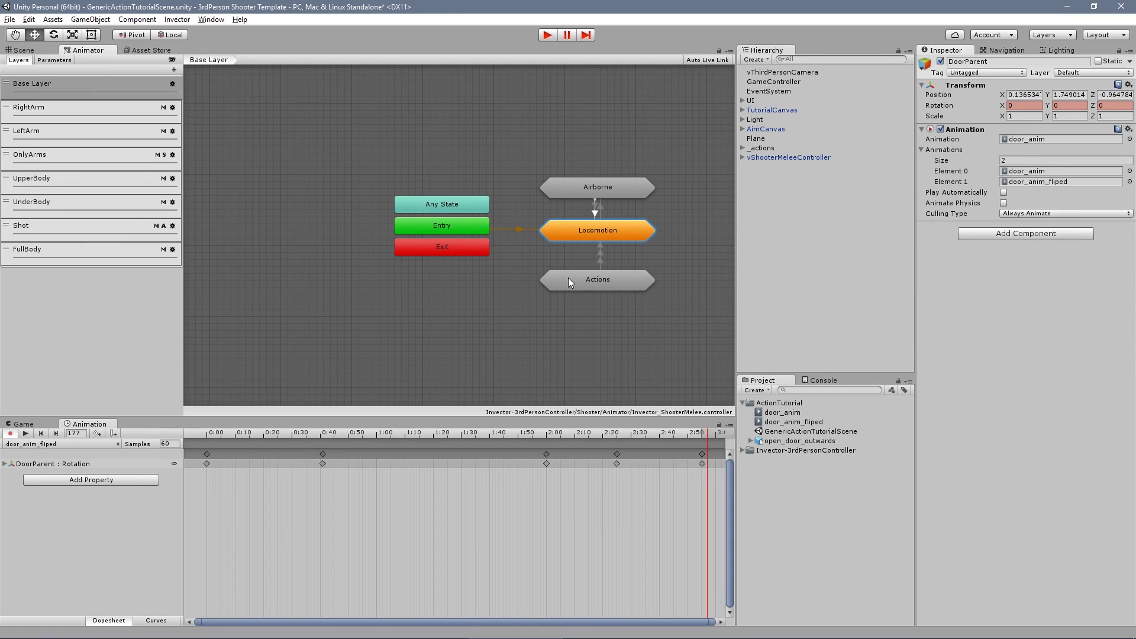
Open the Open Door group inside the animator's Actions and inspect the OpenDoorA and OpenDoorB states.
{"action": "double_click", "coordinate": [568, 280]}
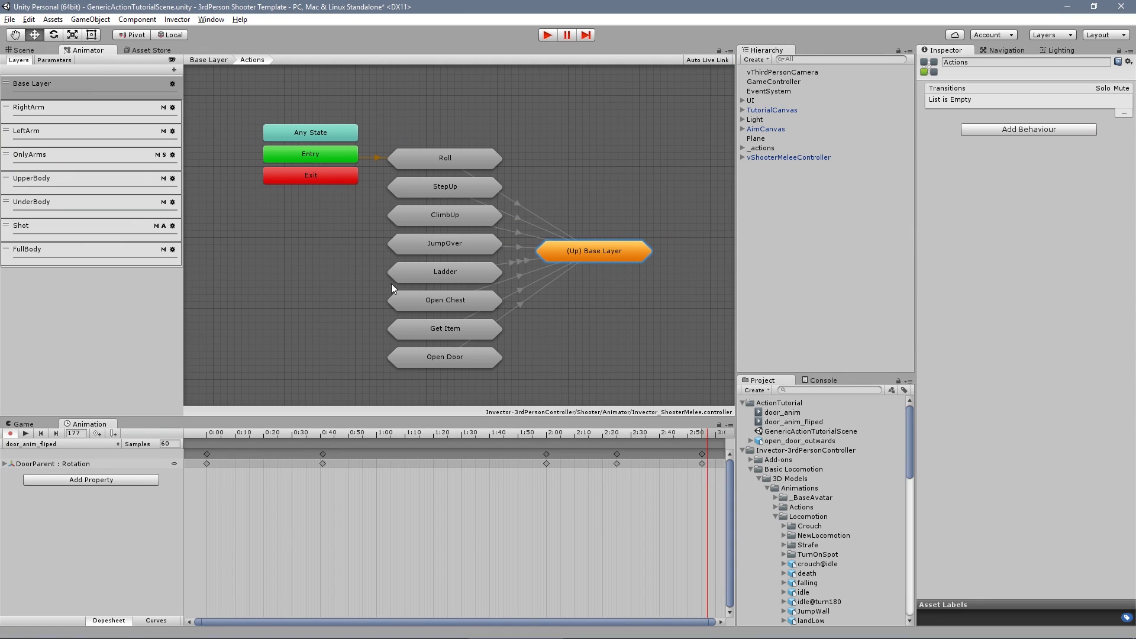
{"action": "double_click", "coordinate": [443, 353]}
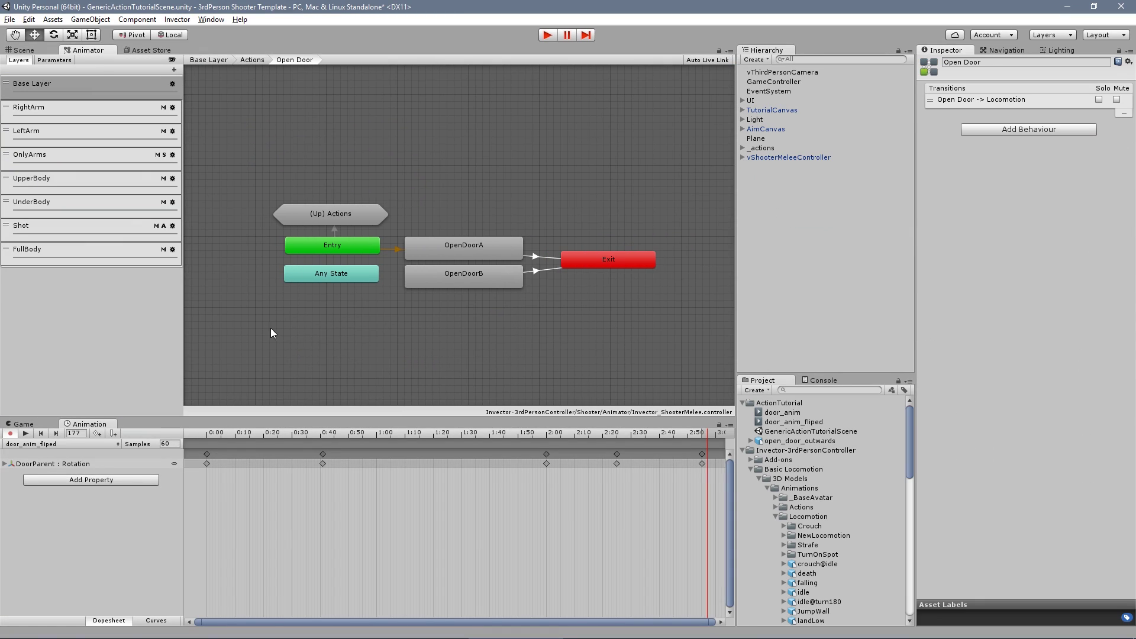
{"action": "left_click", "coordinate": [466, 253]}
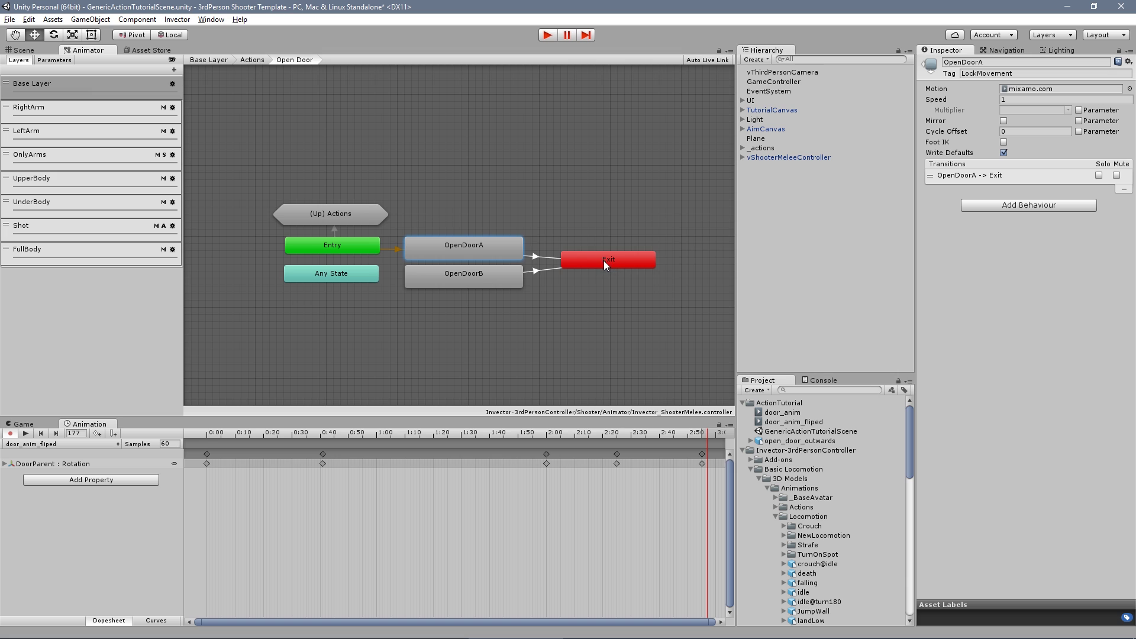
{"action": "left_click", "coordinate": [498, 274]}
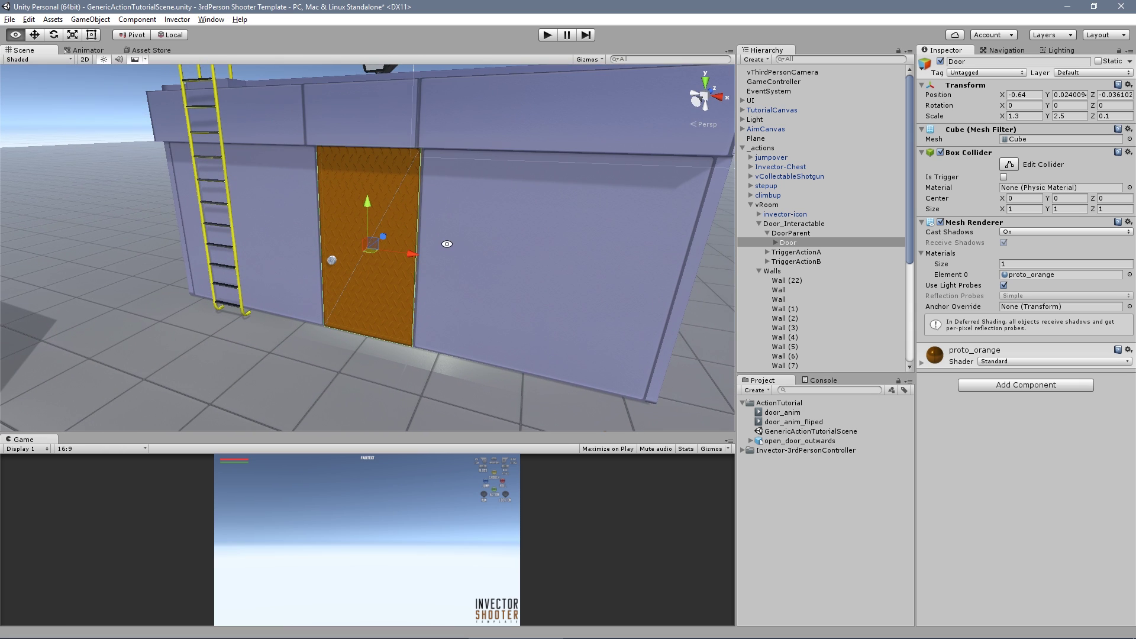
Open the Animation window for the selected door and dock it alongside the Game view.
{"action": "left_click", "coordinate": [210, 19]}
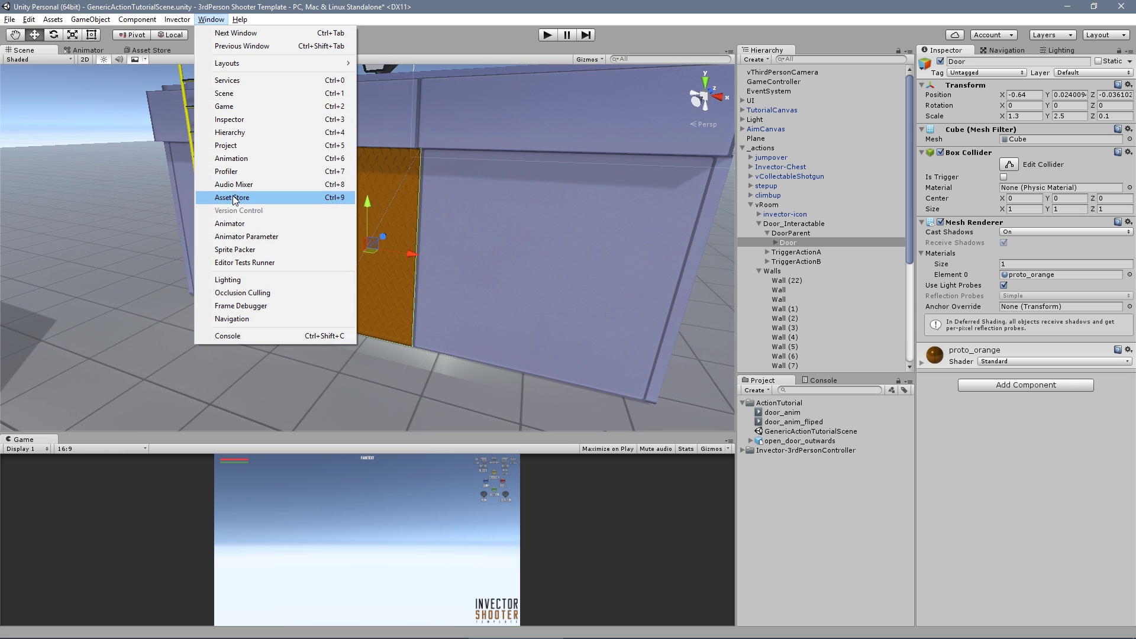
{"action": "left_click", "coordinate": [231, 158]}
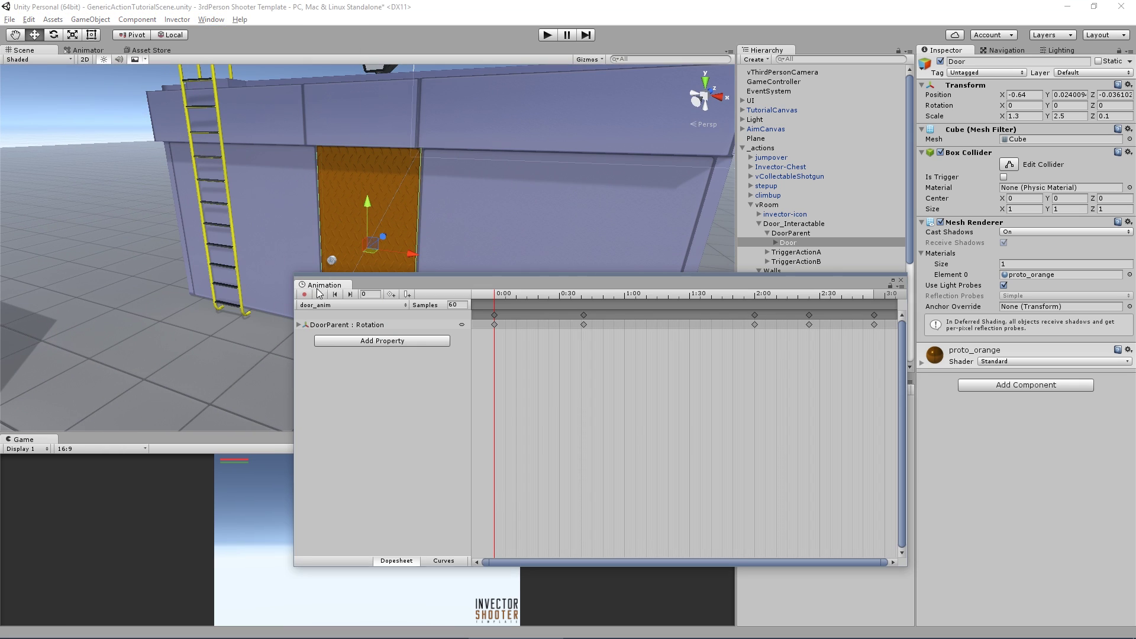
{"action": "left_click_drag", "start_coordinate": [320, 289], "coordinate": [119, 439]}
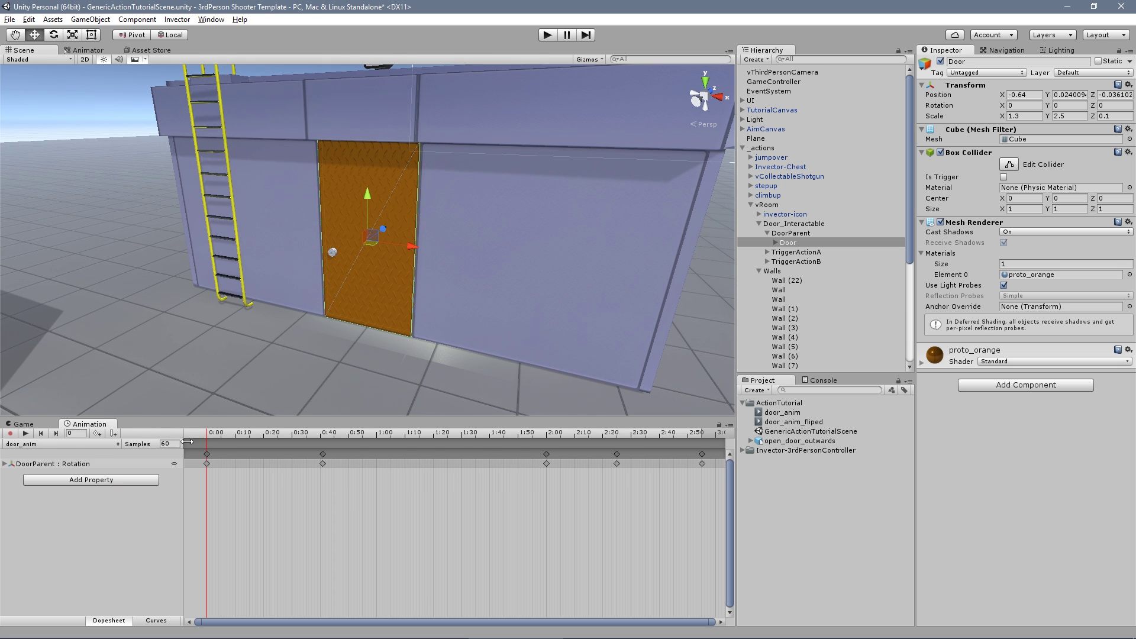
Scrub through the door_anim clip and the door_anim_fliped clip to examine how the door rotates in each.
{"action": "left_click_drag", "start_coordinate": [210, 433], "coordinate": [717, 433]}
{"action": "left_click", "coordinate": [89, 444]}
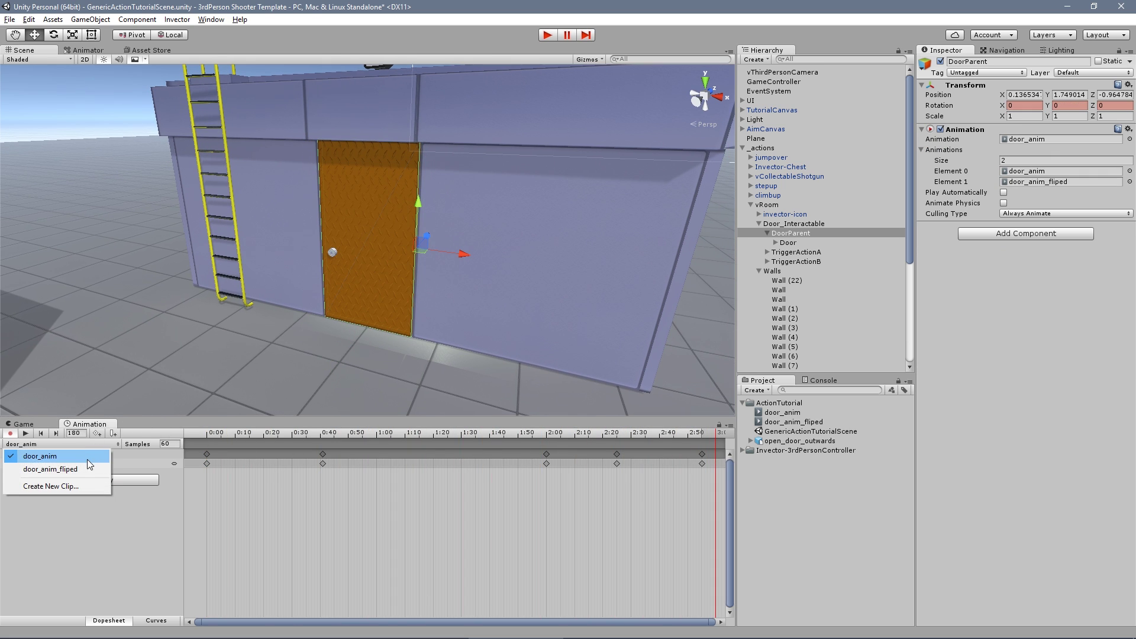
{"action": "left_click", "coordinate": [51, 468]}
{"action": "left_click_drag", "start_coordinate": [207, 432], "coordinate": [706, 438]}
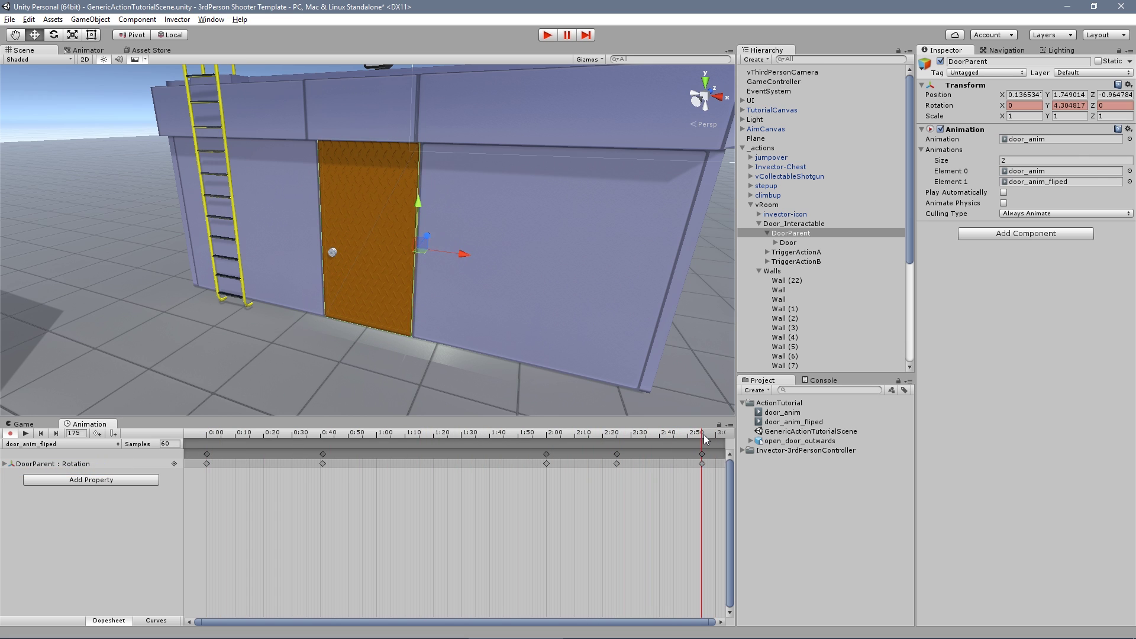
{"action": "left_click_drag", "start_coordinate": [704, 436], "coordinate": [708, 437]}
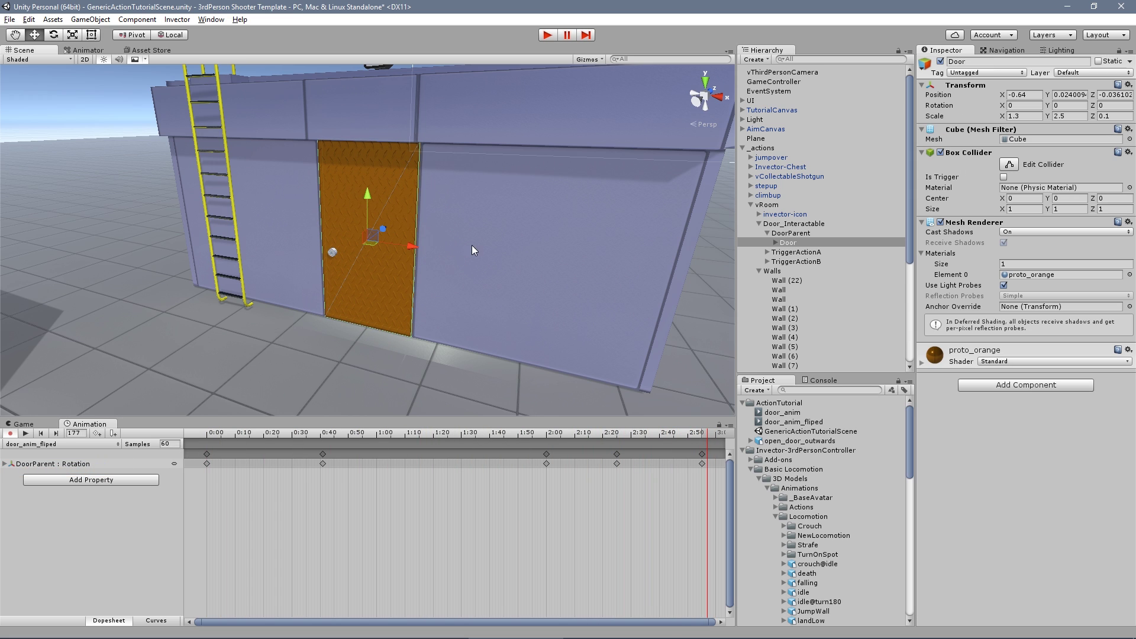
Inspect TriggerActionA's Trigger Generic Action settings and expand its events to examine the On Do Action entry.
{"action": "left_click", "coordinate": [788, 252]}
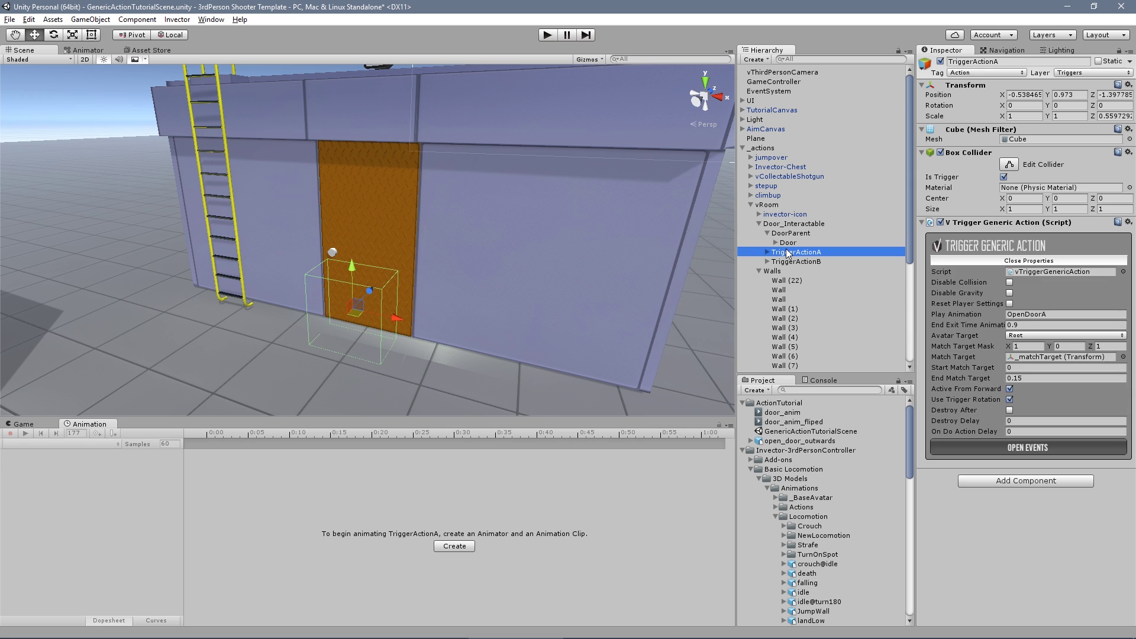
{"action": "left_click", "coordinate": [976, 445]}
{"action": "scroll", "coordinate": [978, 441], "scroll_direction": "down", "scroll_amount": 3}
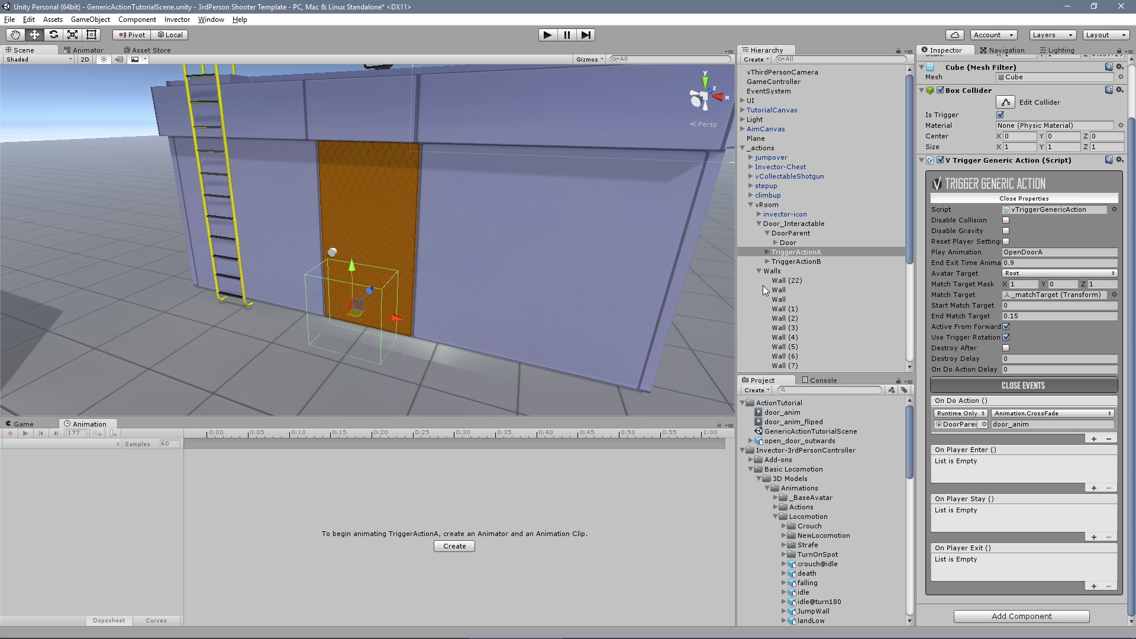
Inspect TriggerActionB's settings and placement inside the room, and compare them with TriggerActionA outside the door.
{"action": "double_click", "coordinate": [790, 261]}
{"action": "left_click_drag", "start_coordinate": [704, 251], "coordinate": [337, 246], "text": "alt"}
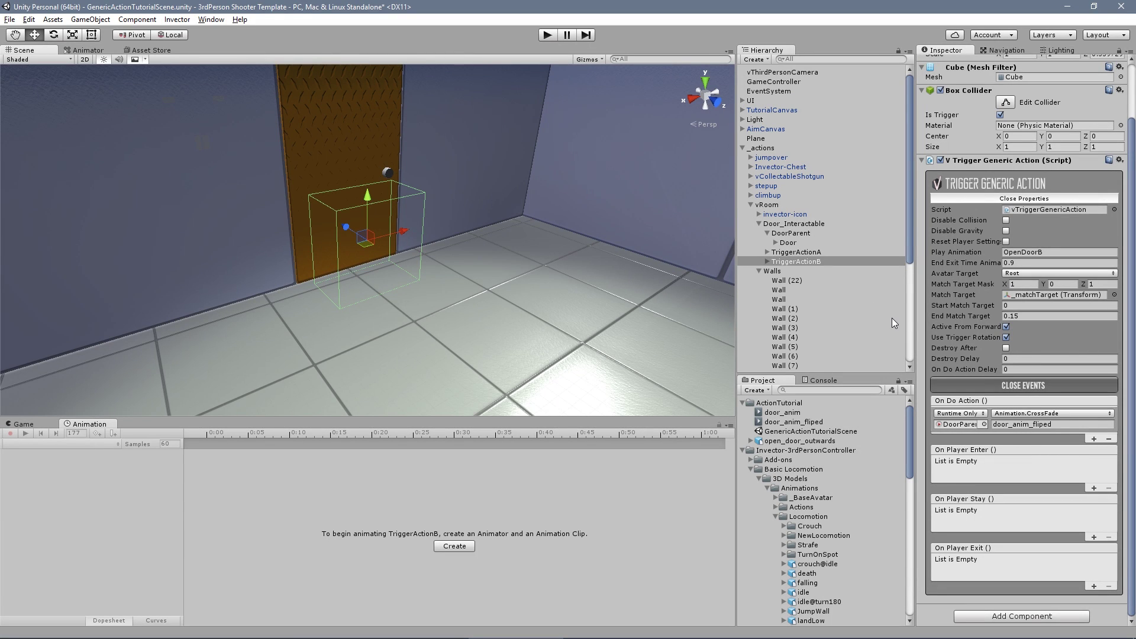
{"action": "double_click", "coordinate": [806, 252]}
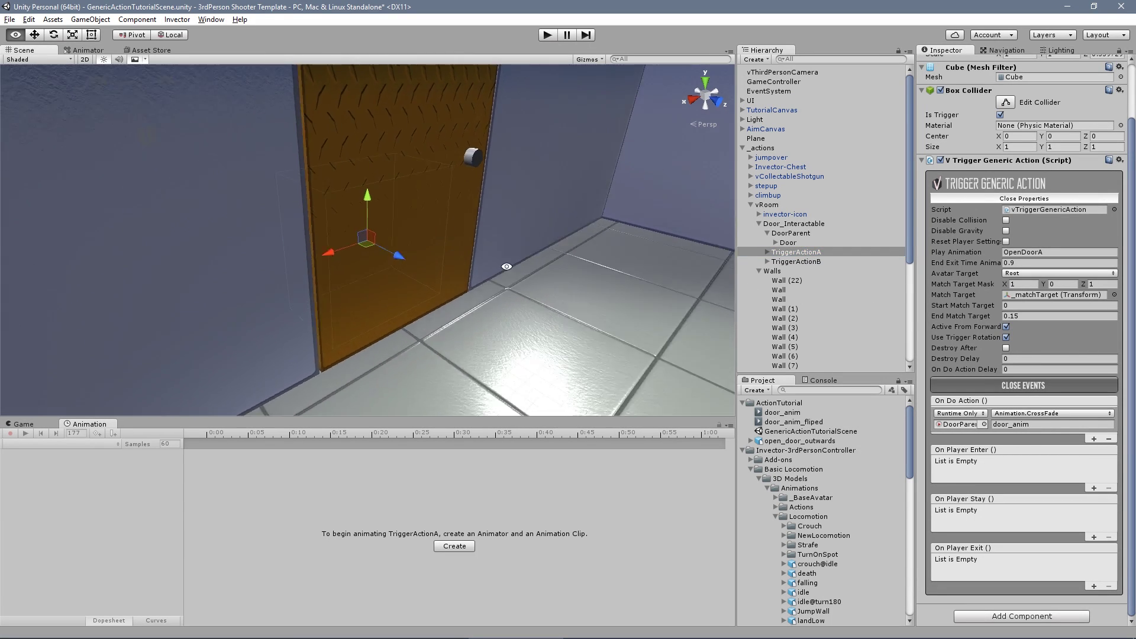
{"action": "left_click_drag", "start_coordinate": [680, 248], "coordinate": [506, 243], "text": "alt"}
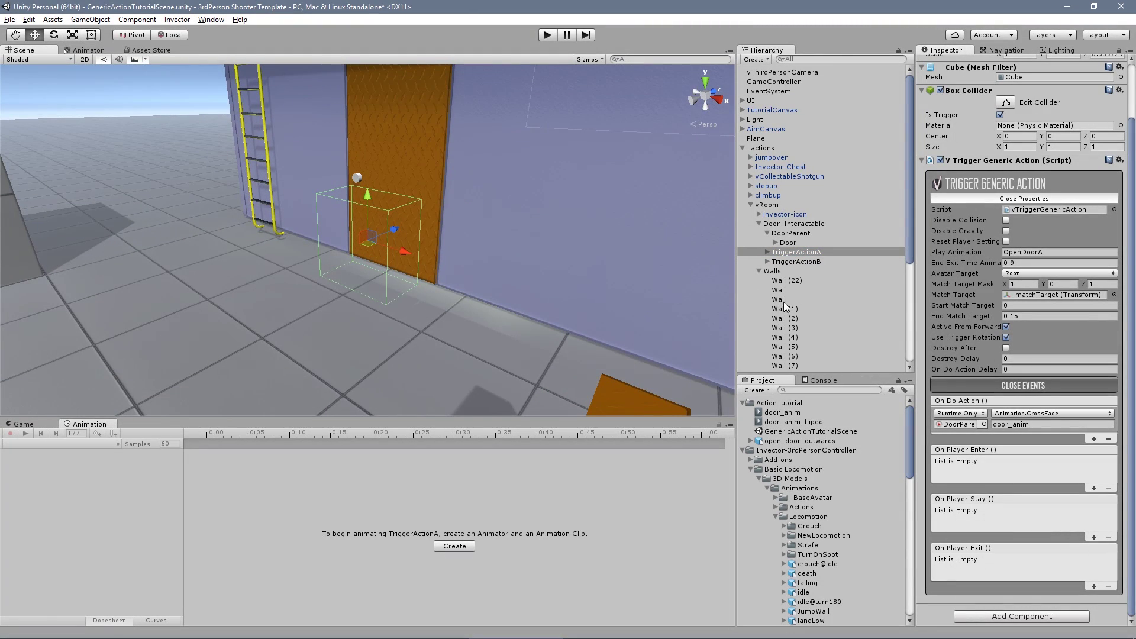
Open the vGenericAction script in Visual Studio from the Generic Action component on vShooterMeleeController.
{"action": "left_click", "coordinate": [743, 148]}
{"action": "left_click", "coordinate": [787, 157]}
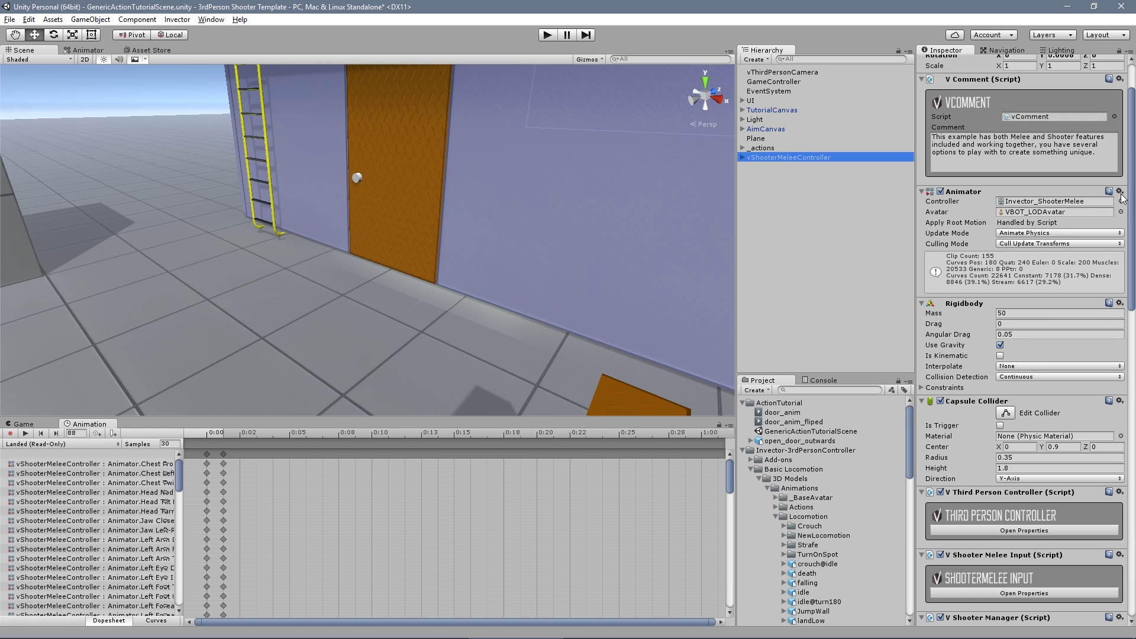
{"action": "left_click_drag", "start_coordinate": [1133, 252], "coordinate": [1132, 610]}
{"action": "double_click", "coordinate": [1054, 386]}
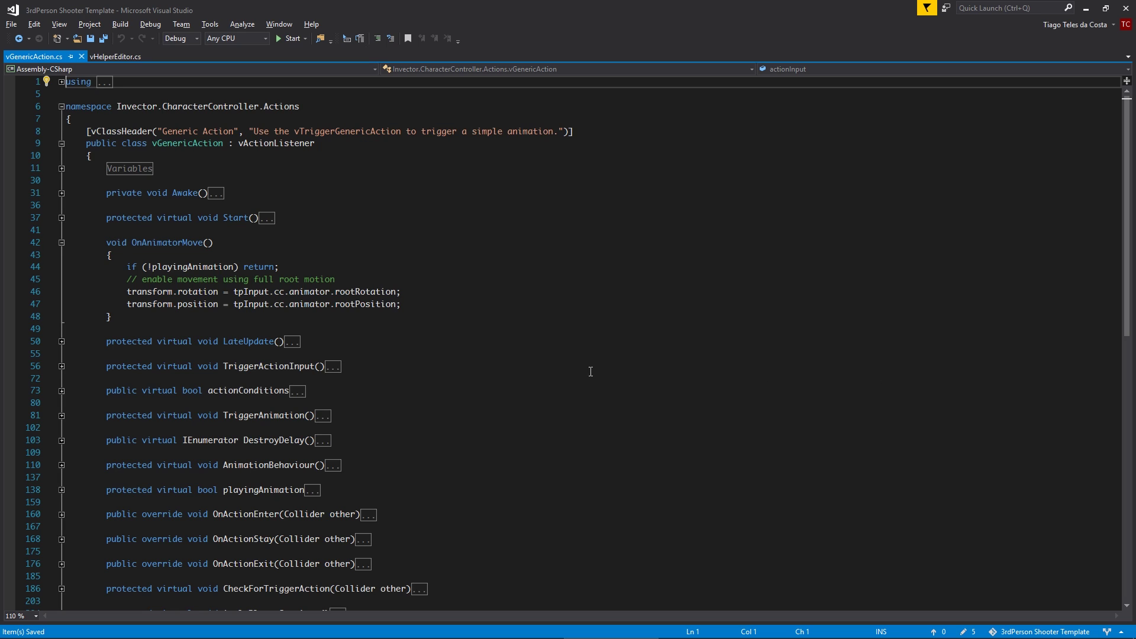
Examine the OnAnimatorMove method in vGenericAction.cs, and return to Unity.
{"action": "left_click_drag", "start_coordinate": [96, 242], "coordinate": [284, 316]}
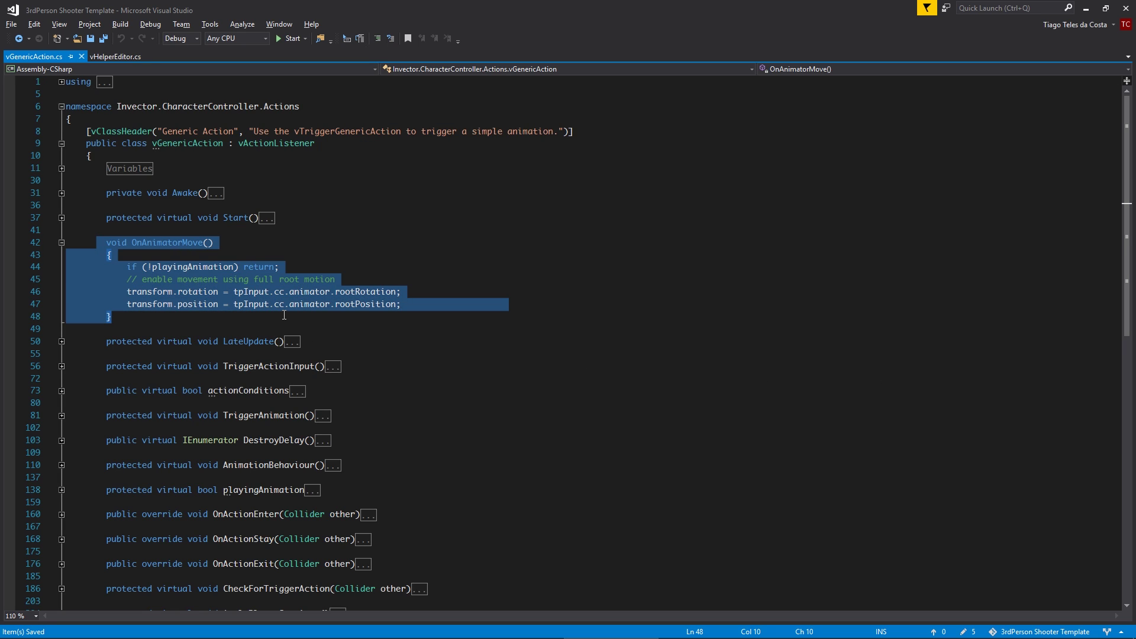
{"action": "left_click", "coordinate": [315, 316]}
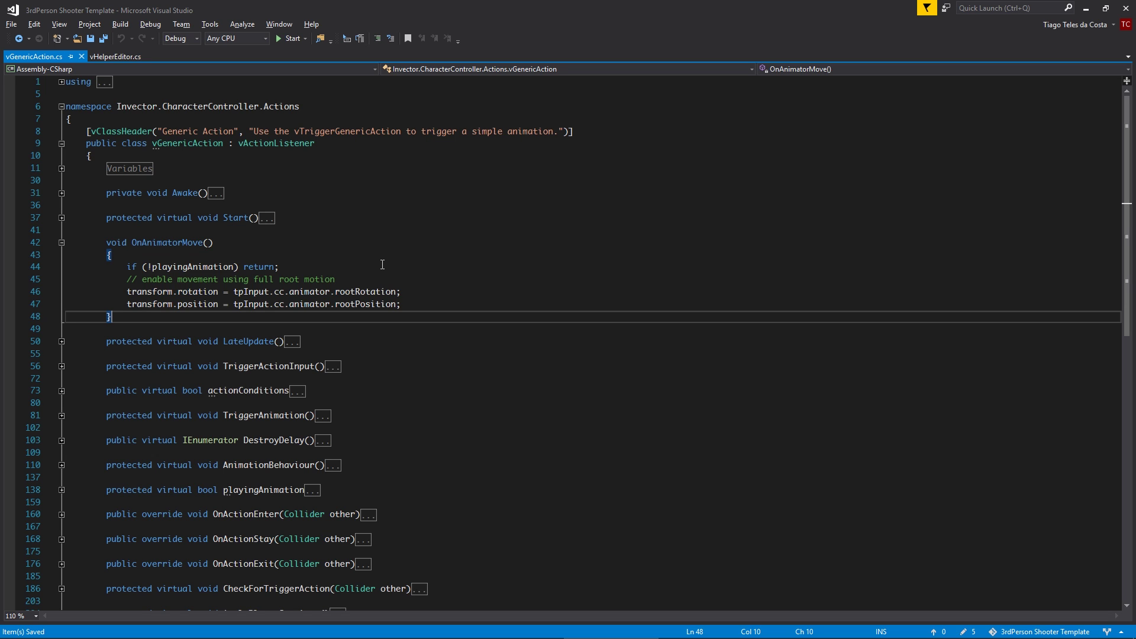
{"action": "key", "text": "alt+Tab"}
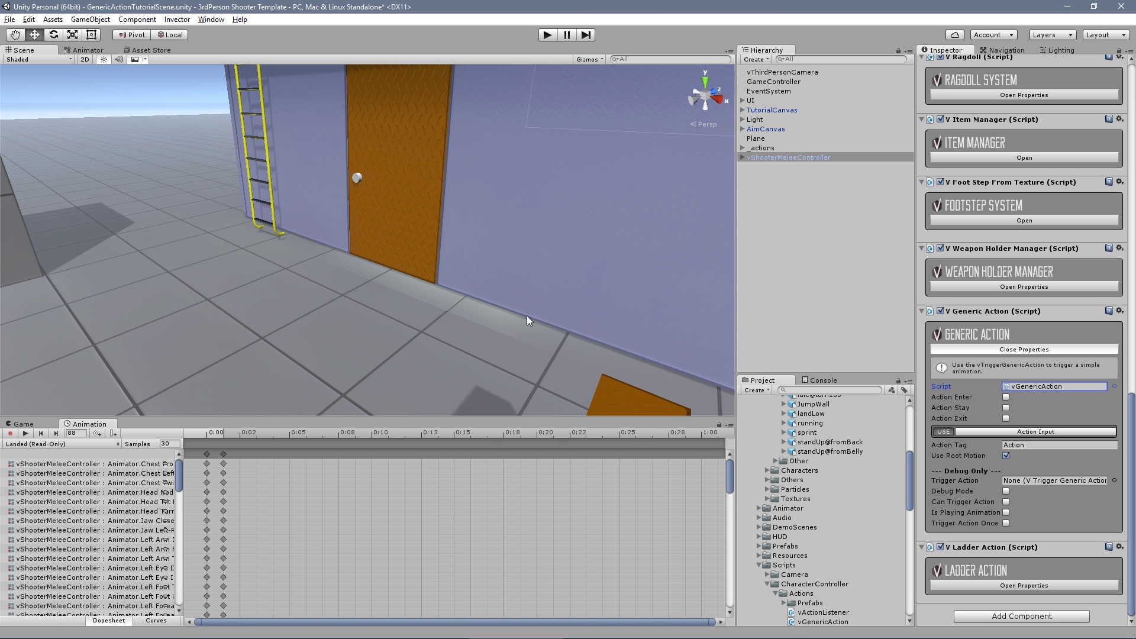
Play the scene with the Game view maximized and take the character through the room's door to test the door action.
{"action": "key", "text": "ctrl+p"}
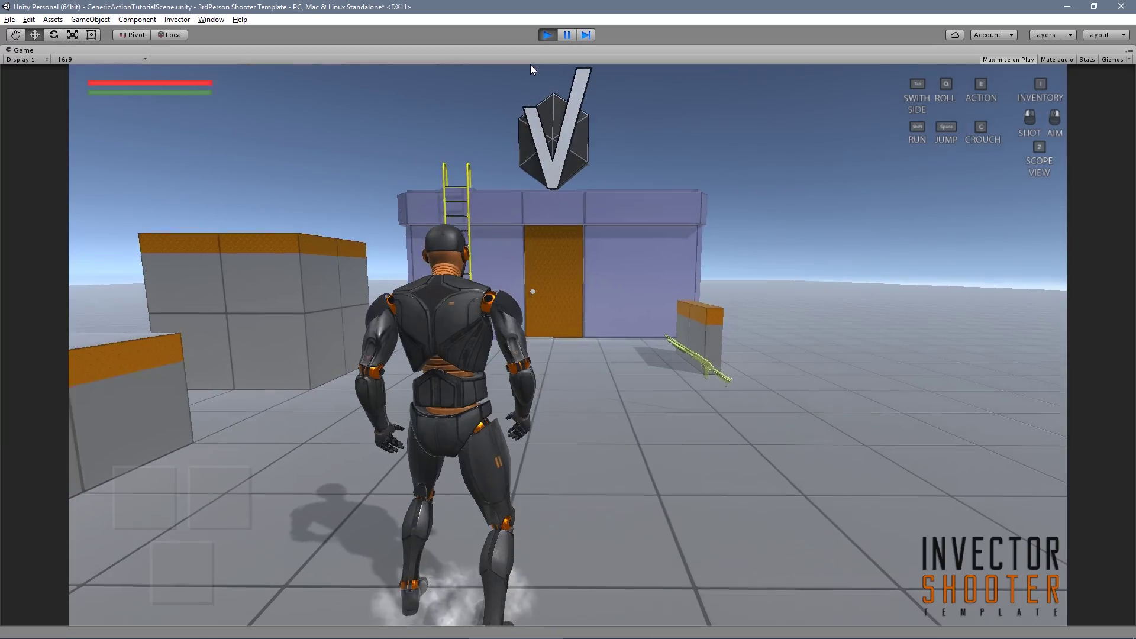
{"action": "key", "text": "w"}
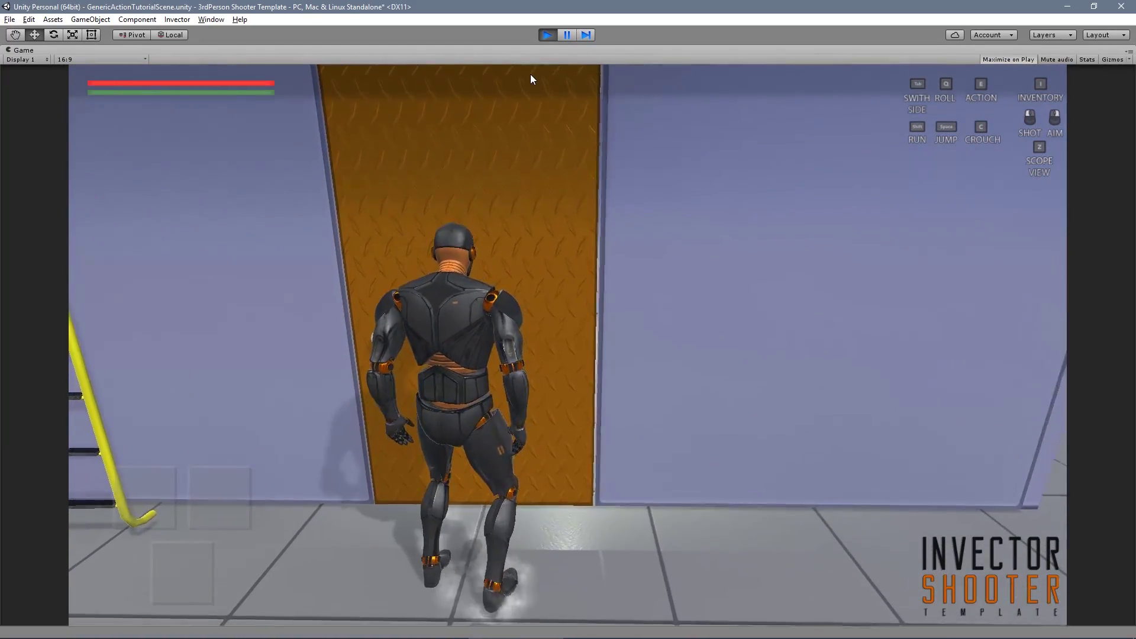
{"action": "key", "text": "a"}
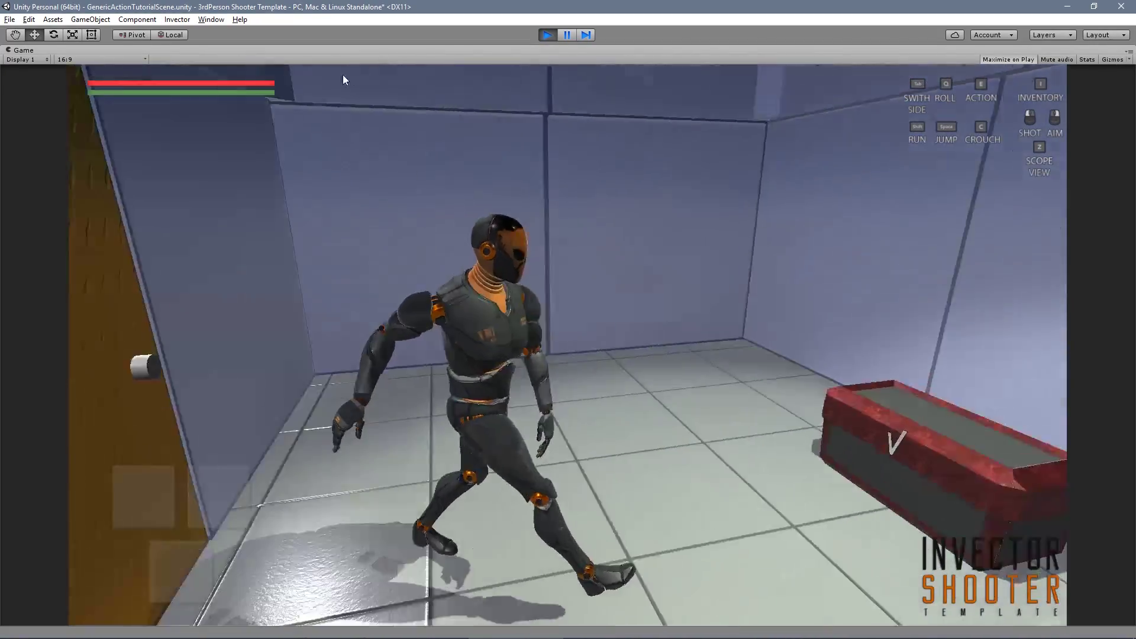
Walk the character back out of the room through the door into the open area, and stop play mode.
{"action": "key", "text": "w"}
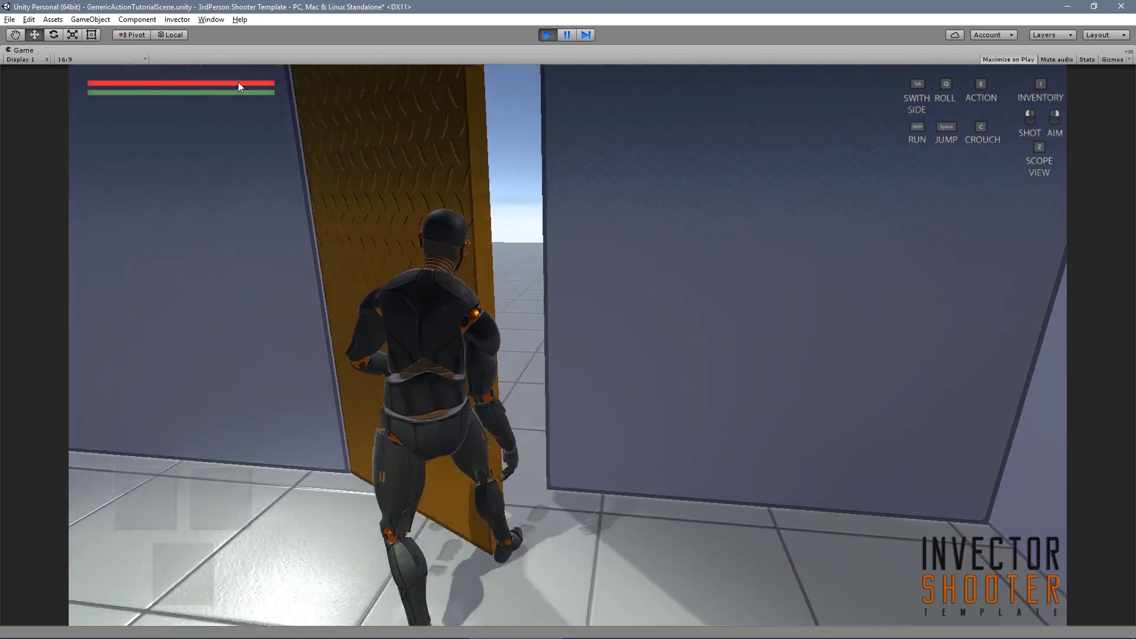
{"action": "key", "text": "s"}
{"action": "key", "text": "w"}
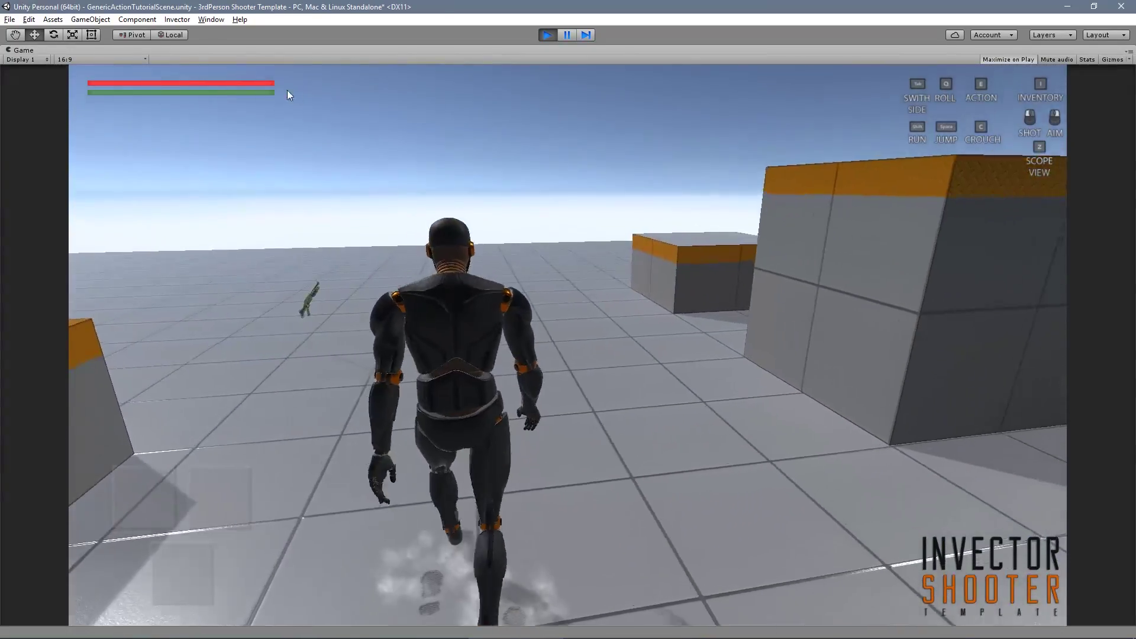
{"action": "key", "text": "ctrl+p"}
Select vCollectableShotgun in the scene and examine its Capsule Collider and V Item Collection settings.
{"action": "left_click", "coordinate": [520, 269]}
{"action": "key", "text": "f"}
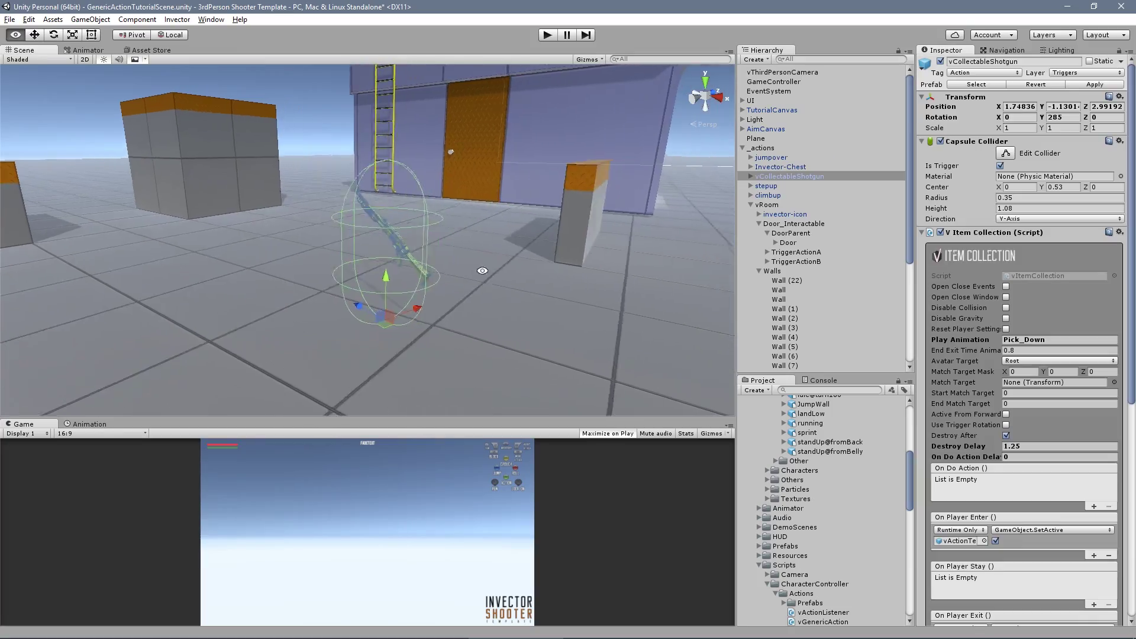
{"action": "left_click_drag", "start_coordinate": [481, 271], "coordinate": [527, 274], "text": "alt"}
{"action": "scroll", "coordinate": [1053, 318], "scroll_direction": "down", "scroll_amount": 2}
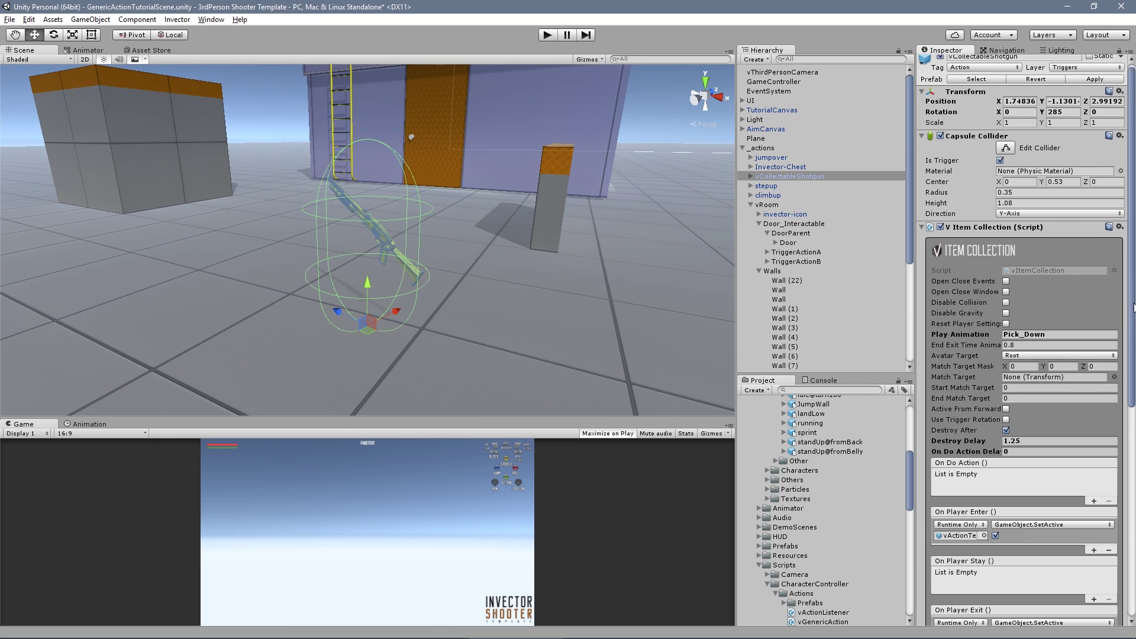
Open the Get Item state machine inside the animator's Actions and inspect its Pick_Down state.
{"action": "left_click", "coordinate": [89, 52]}
{"action": "double_click", "coordinate": [307, 206]}
{"action": "middle_click_drag", "start_coordinate": [429, 215], "coordinate": [358, 212]}
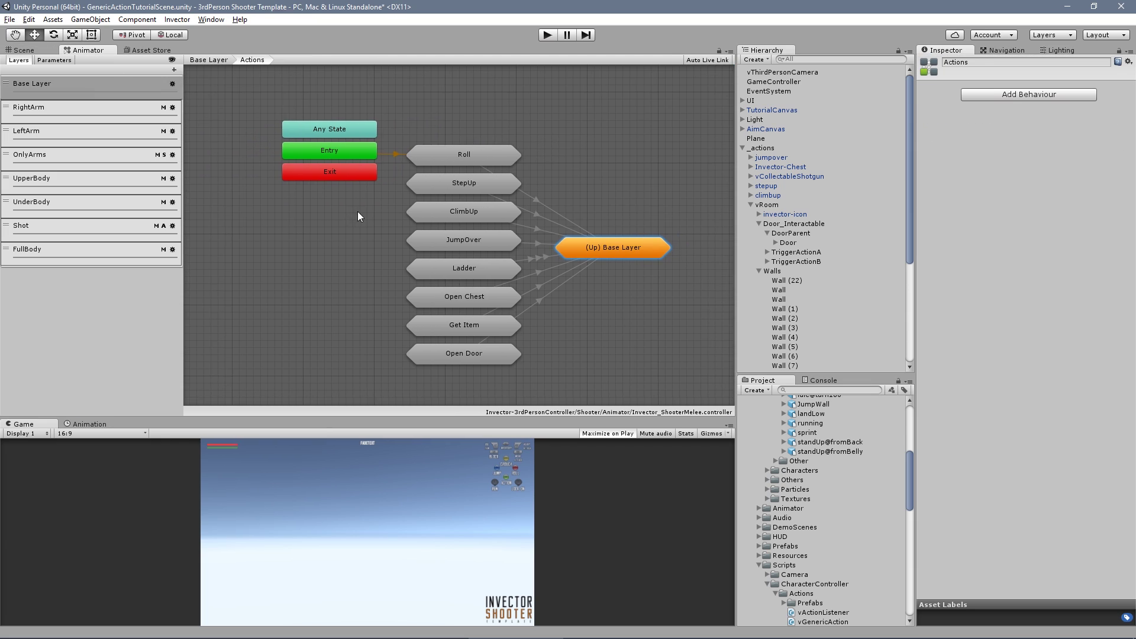
{"action": "double_click", "coordinate": [464, 328]}
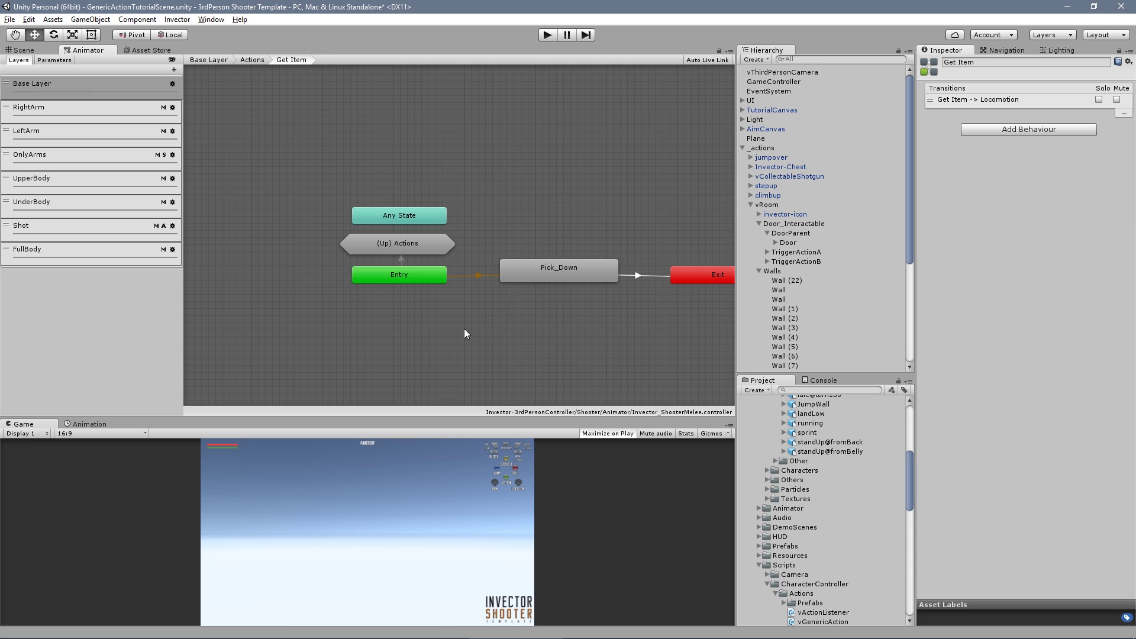
{"action": "left_click", "coordinate": [599, 287]}
{"action": "middle_click_drag", "start_coordinate": [599, 287], "coordinate": [531, 275]}
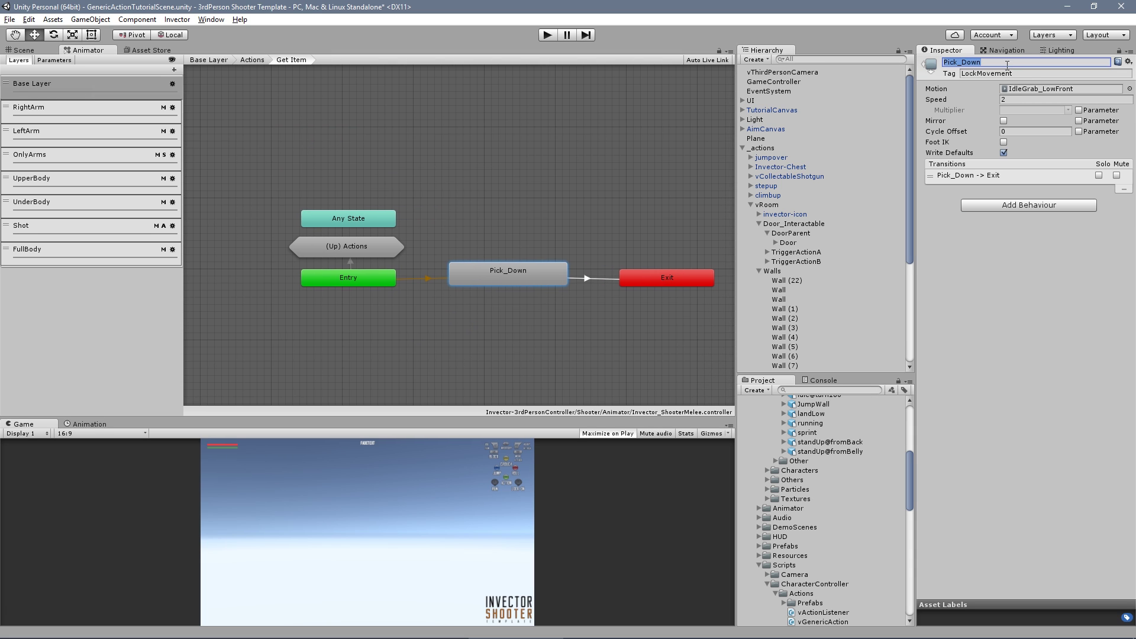
Enter Pick_Down as the Play Animation in vCollectableShotgun's V Item Collection component.
{"action": "left_click", "coordinate": [23, 49]}
{"action": "left_click", "coordinate": [372, 226]}
{"action": "left_click", "coordinate": [1060, 340]}
{"action": "type", "text": "Pick_Down"}
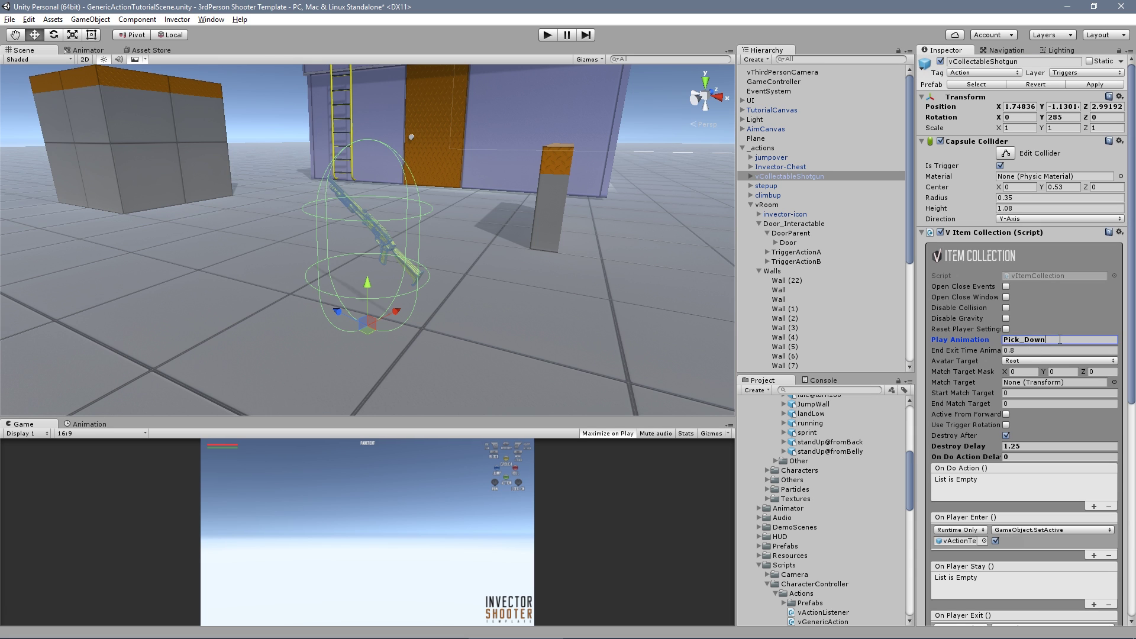
Play the scene, have the character pick up the shotgun to test the action, and stop play mode.
{"action": "left_click", "coordinate": [548, 34]}
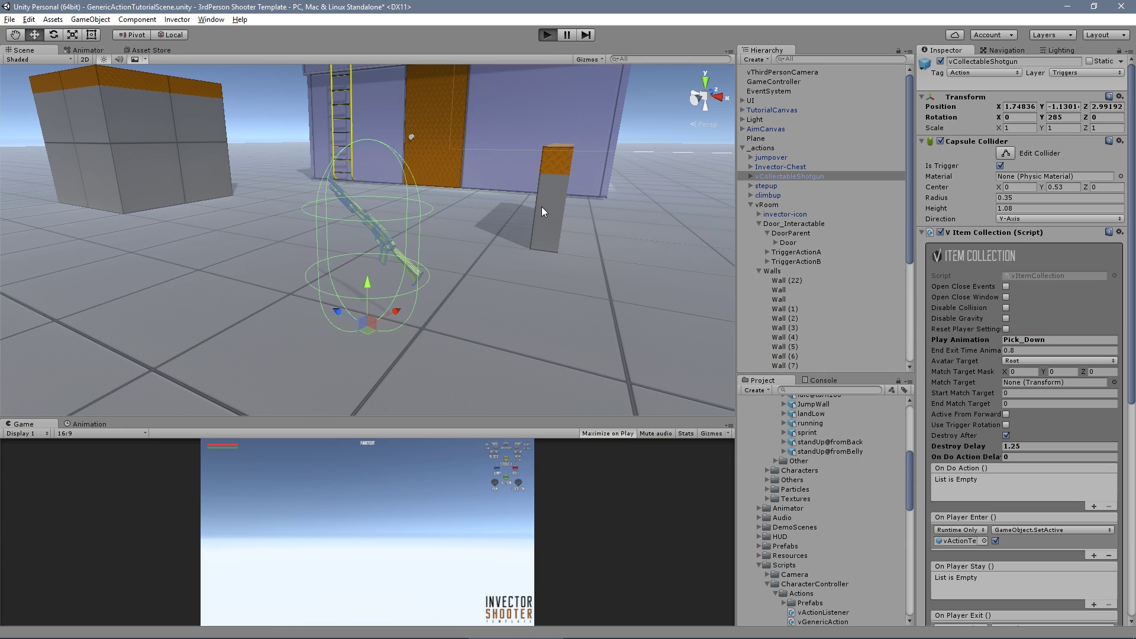
{"action": "key", "text": "w"}
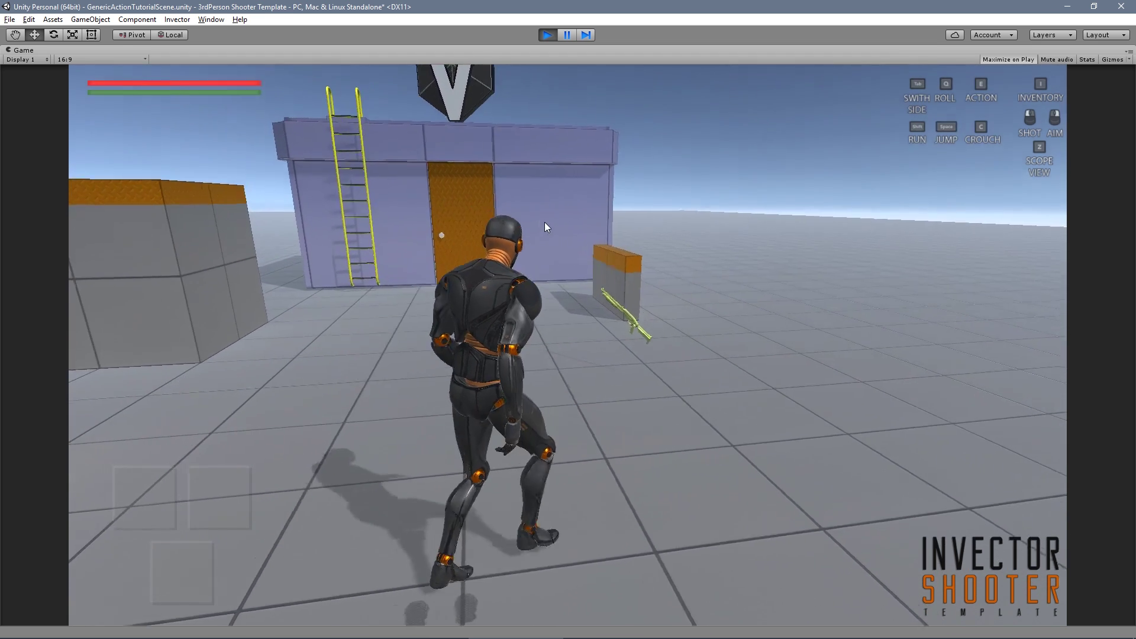
{"action": "key", "text": "e"}
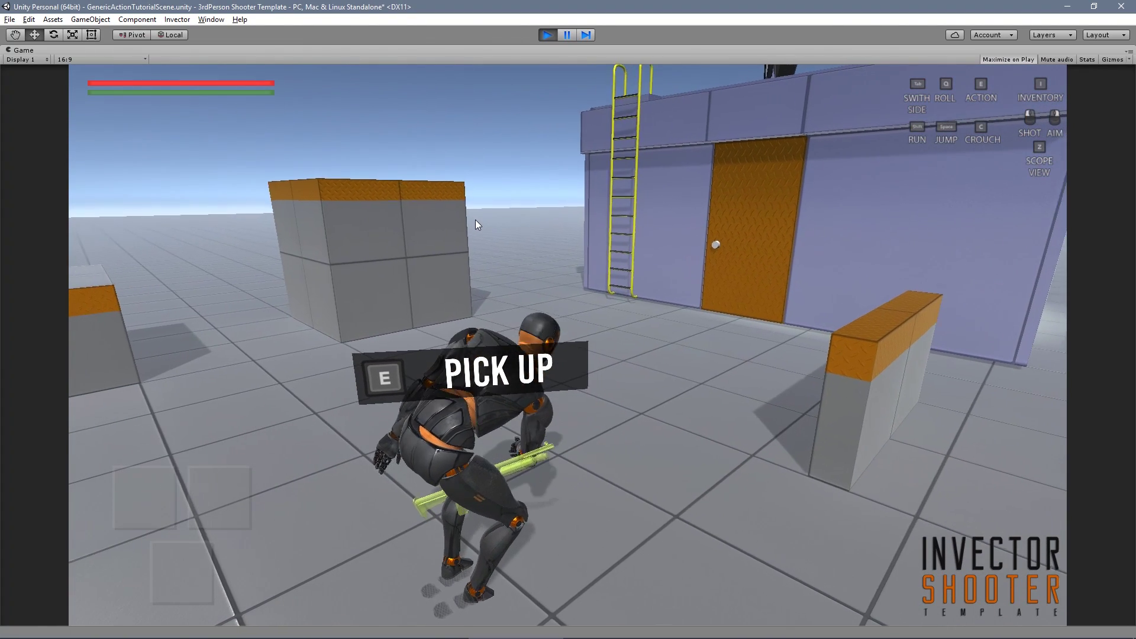
{"action": "key", "text": "ctrl+p"}
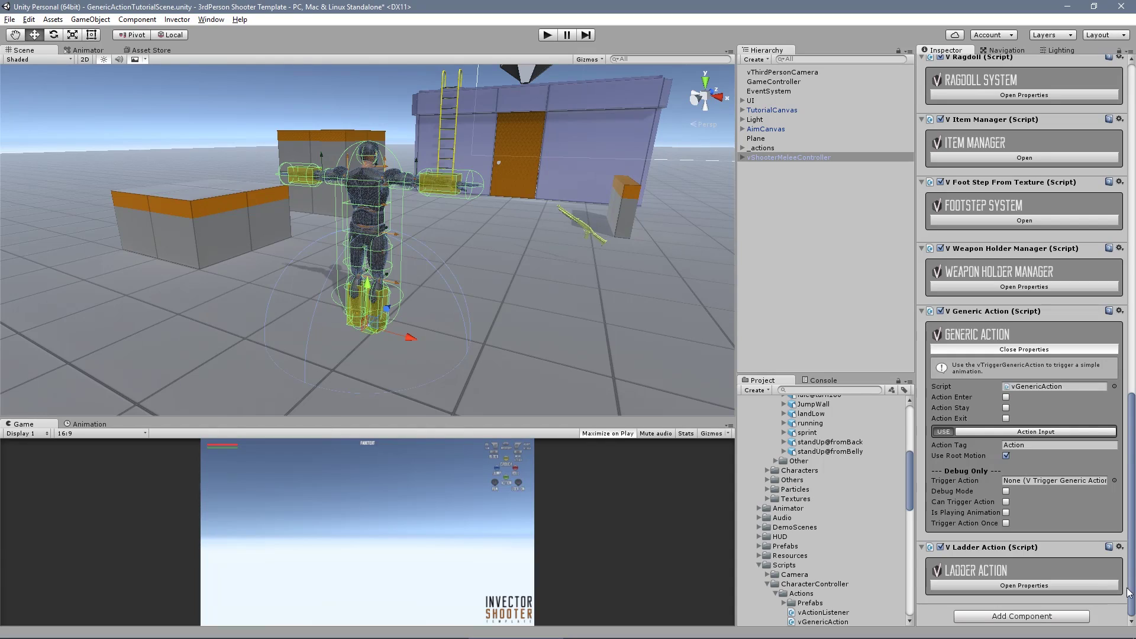
Collapse vShooterMeleeController's Generic Action properties, expand Ladder Action and review its Exit Input bindings.
{"action": "left_click", "coordinate": [1027, 350]}
{"action": "left_click", "coordinate": [1010, 586]}
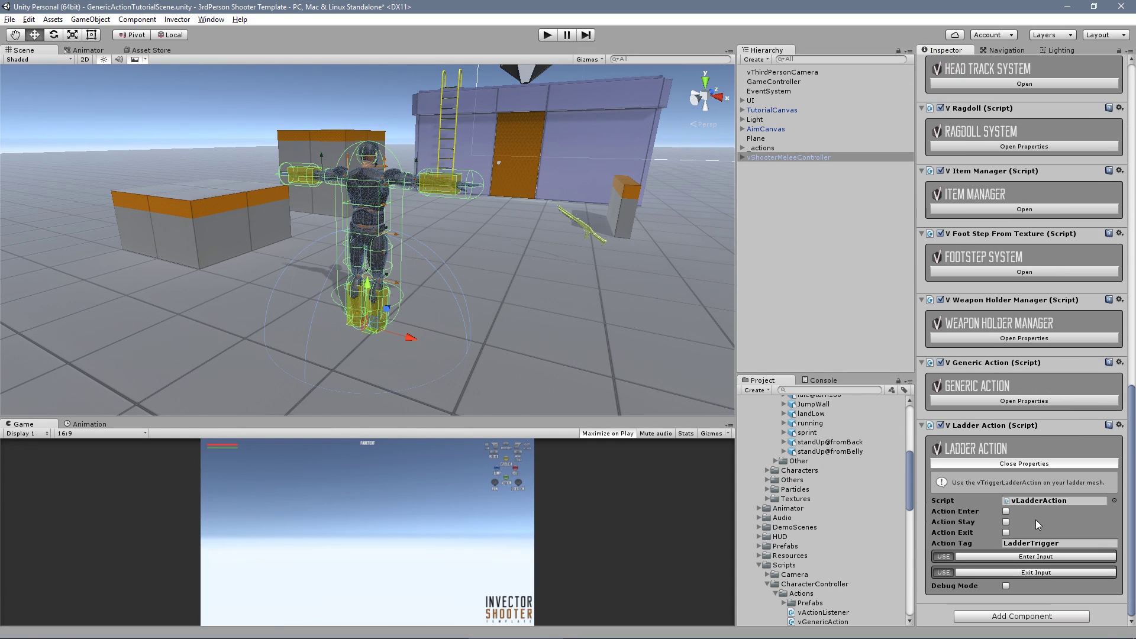
{"action": "left_click", "coordinate": [1037, 572]}
{"action": "scroll", "coordinate": [1042, 573], "scroll_direction": "down", "scroll_amount": 2}
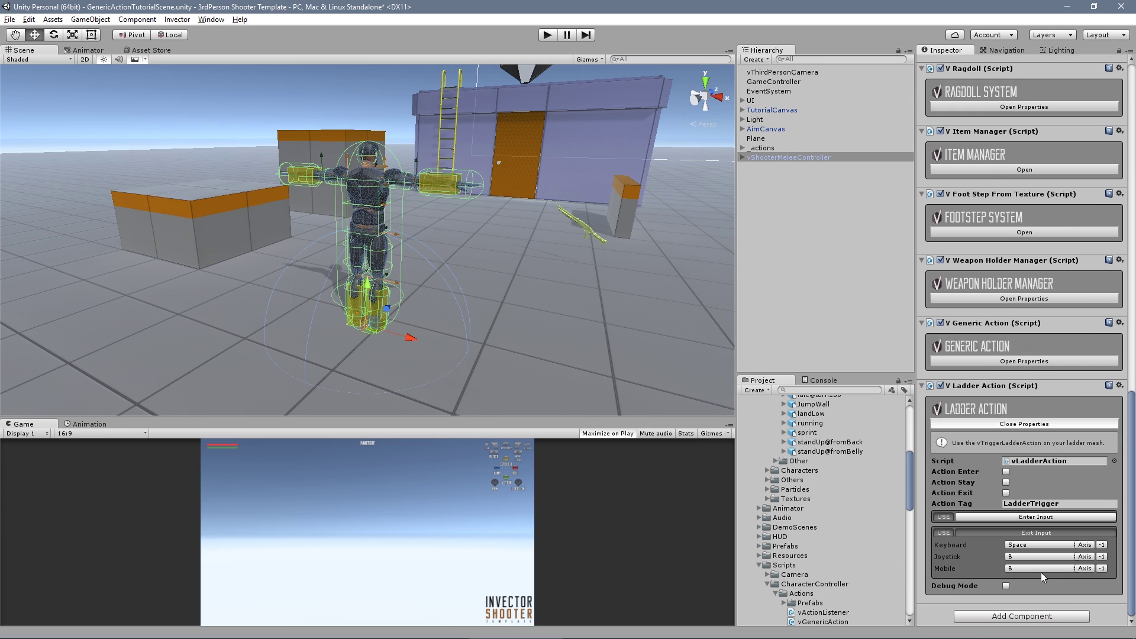
{"action": "left_click", "coordinate": [1042, 534]}
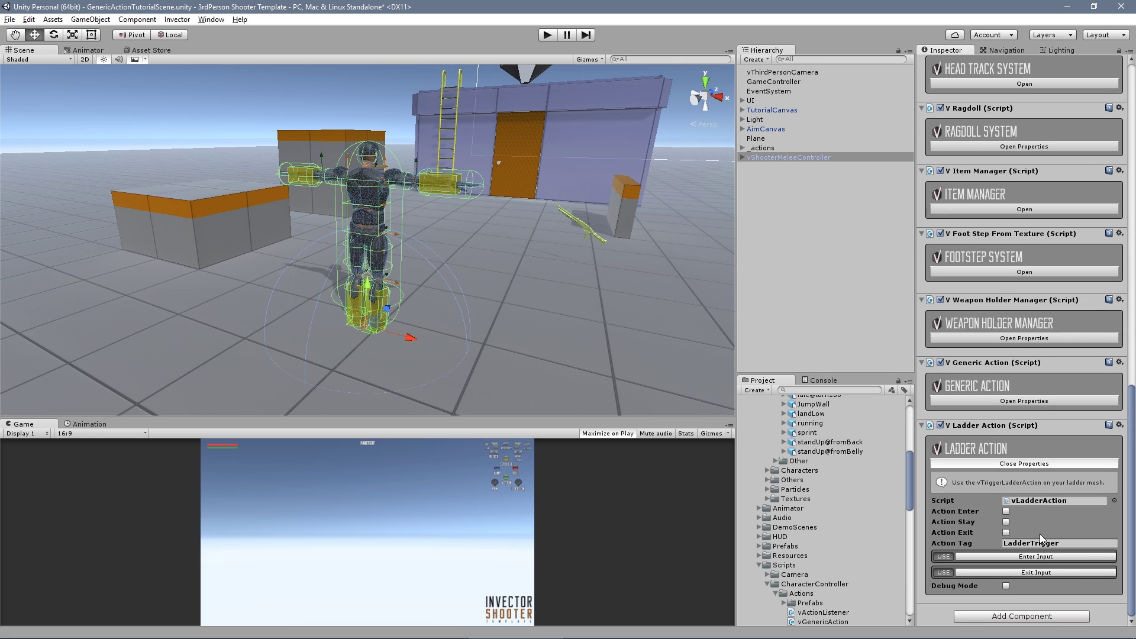
Find the ladder object under _actions and focus the view on its EnterLadderBottom trigger.
{"action": "left_click", "coordinate": [742, 148]}
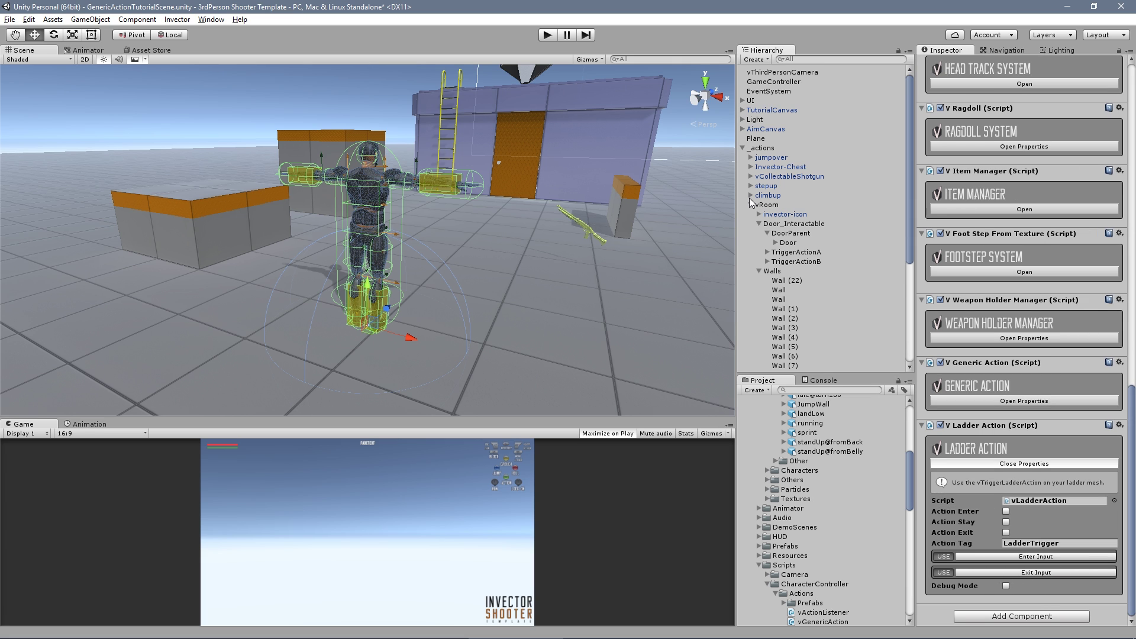
{"action": "left_click", "coordinate": [751, 206]}
{"action": "double_click", "coordinate": [765, 214]}
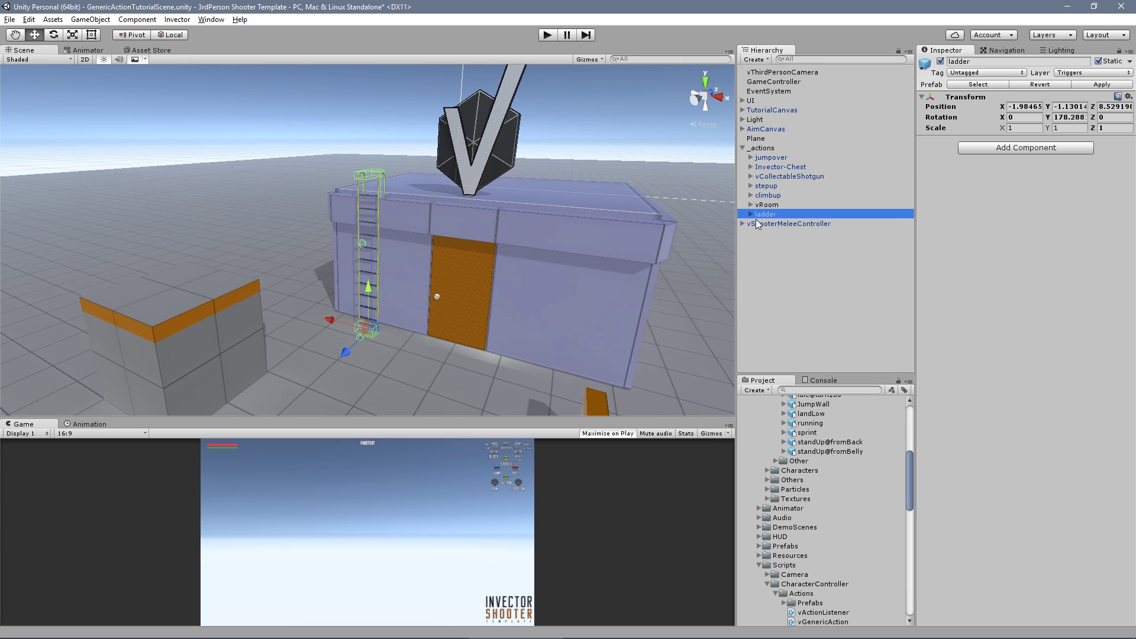
{"action": "left_click", "coordinate": [750, 215]}
{"action": "double_click", "coordinate": [797, 243]}
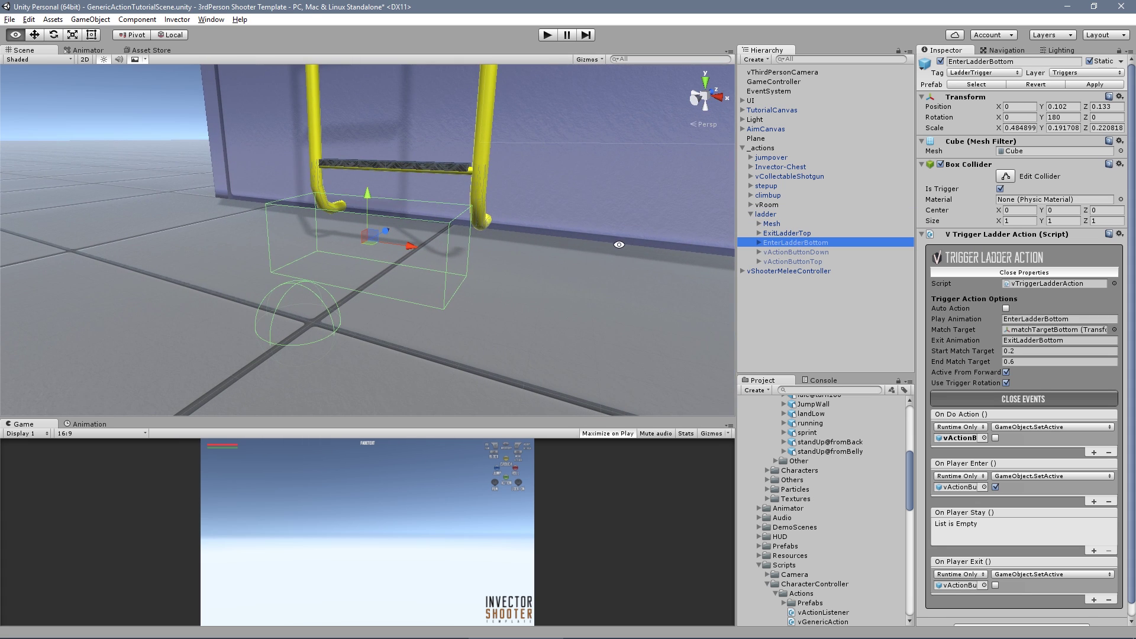
Review EnterLadderBottom's Trigger Ladder Action options with events collapsed, and check where its matchTargetBottom object sits.
{"action": "scroll", "coordinate": [1094, 345], "scroll_direction": "down", "scroll_amount": 1}
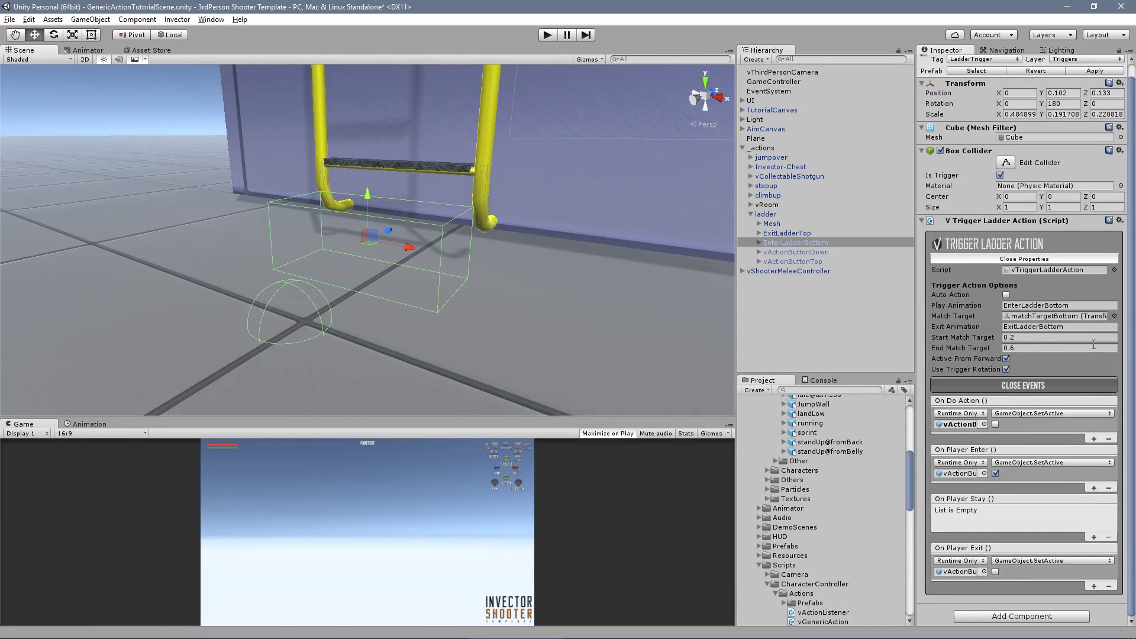
{"action": "left_click", "coordinate": [1078, 390]}
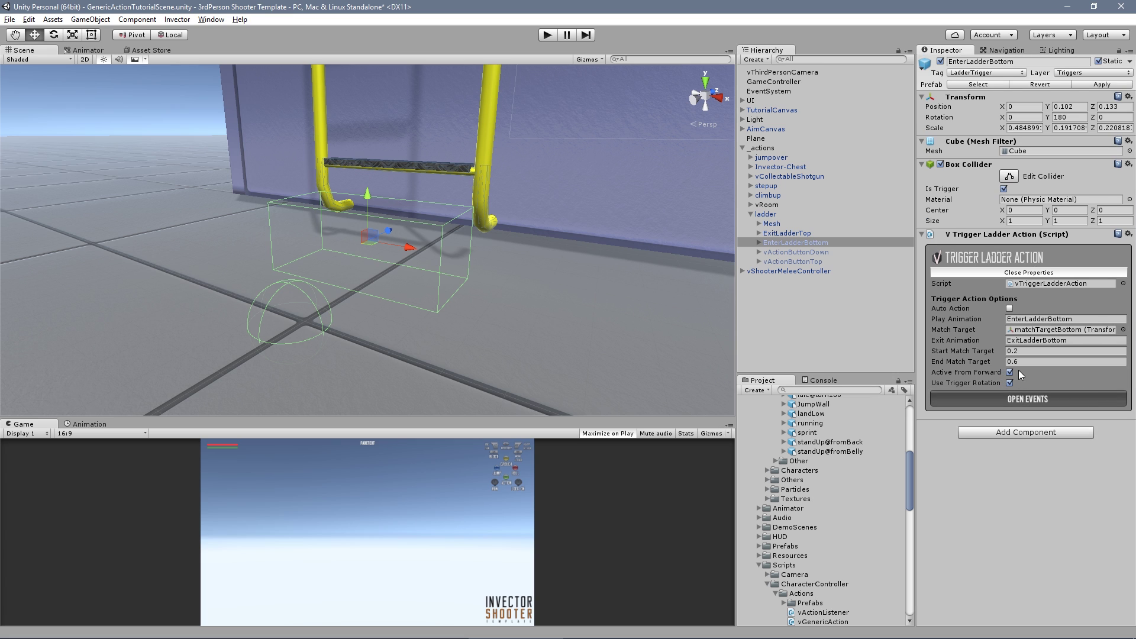
{"action": "left_click", "coordinate": [1025, 332]}
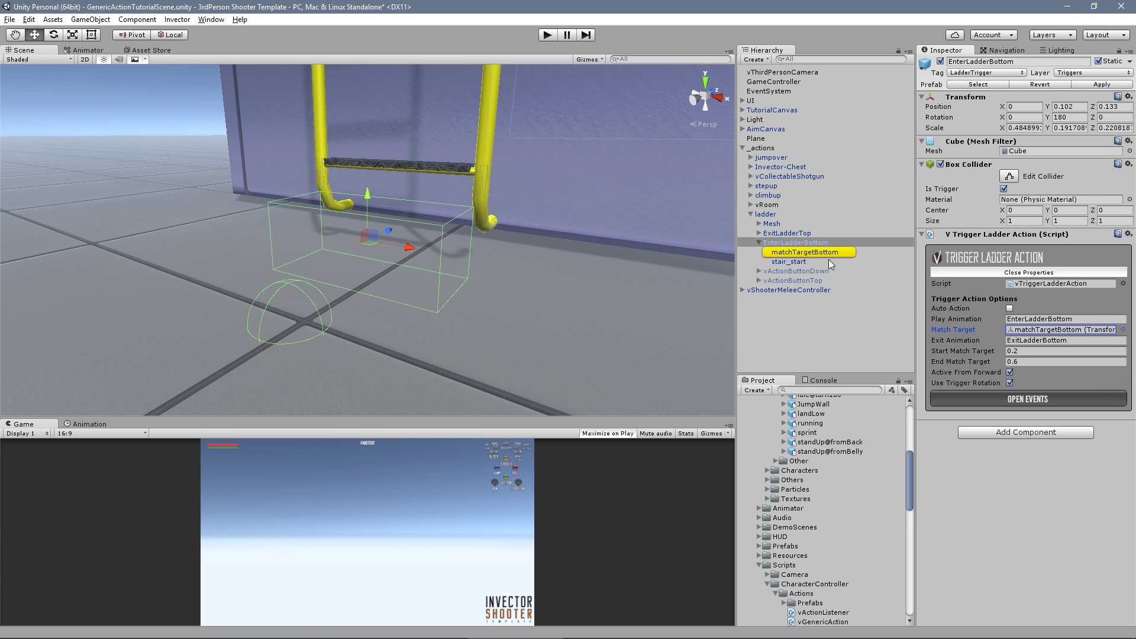
{"action": "left_click", "coordinate": [813, 251]}
{"action": "left_click_drag", "start_coordinate": [471, 249], "coordinate": [474, 268], "text": "alt"}
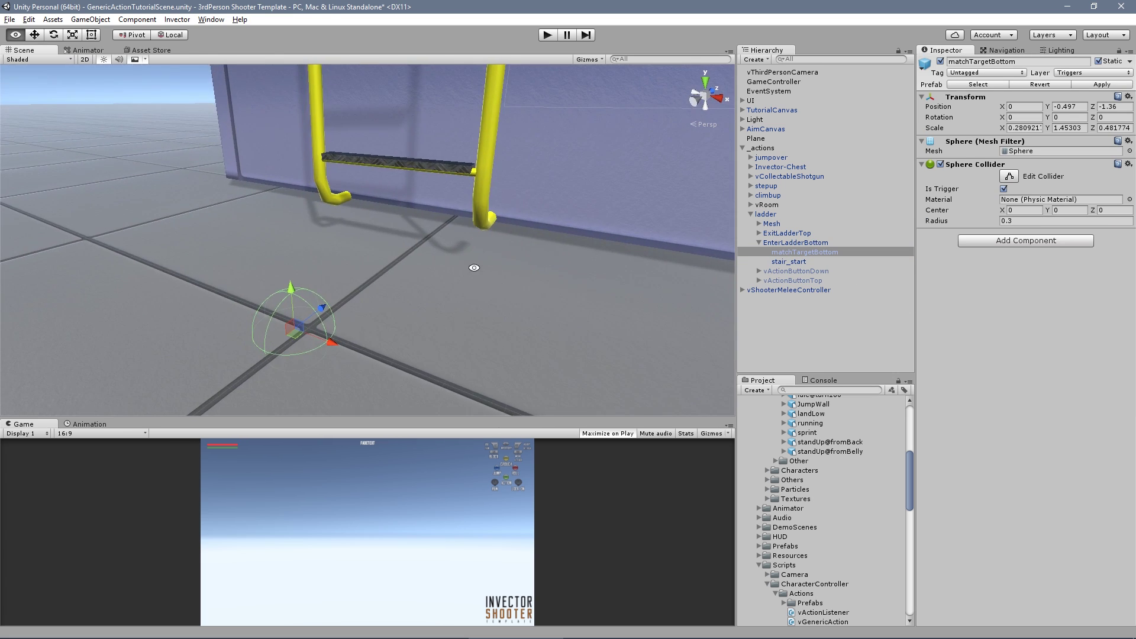
{"action": "left_click", "coordinate": [782, 243]}
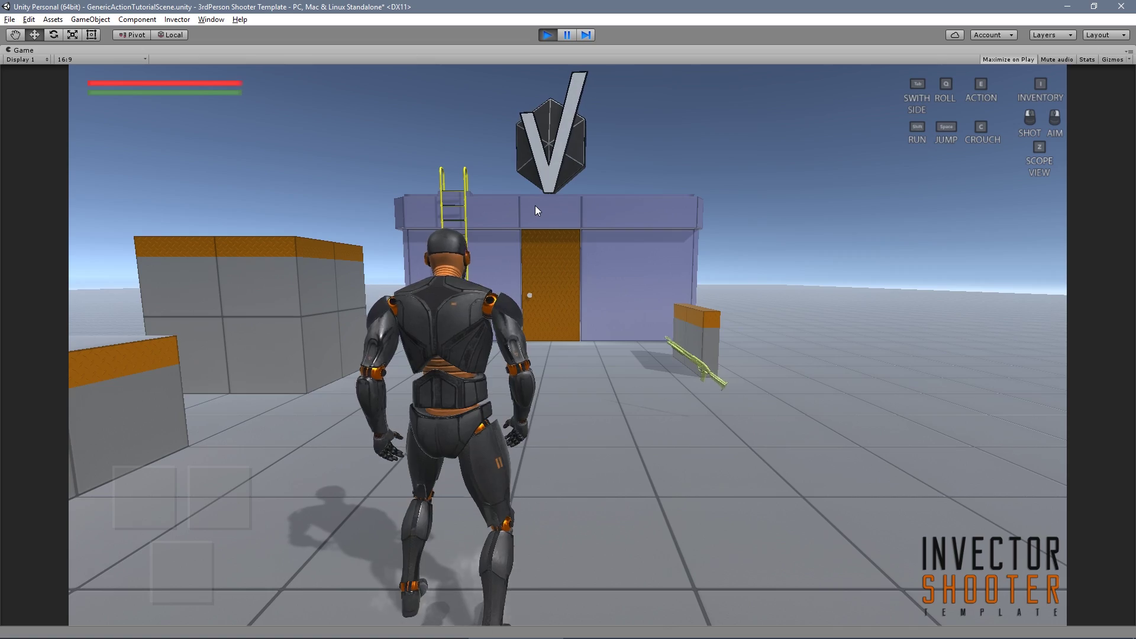
In play mode, run the character to the ladder, climb it onto the roof and jump off to test the ladder action.
{"action": "key", "text": "w"}
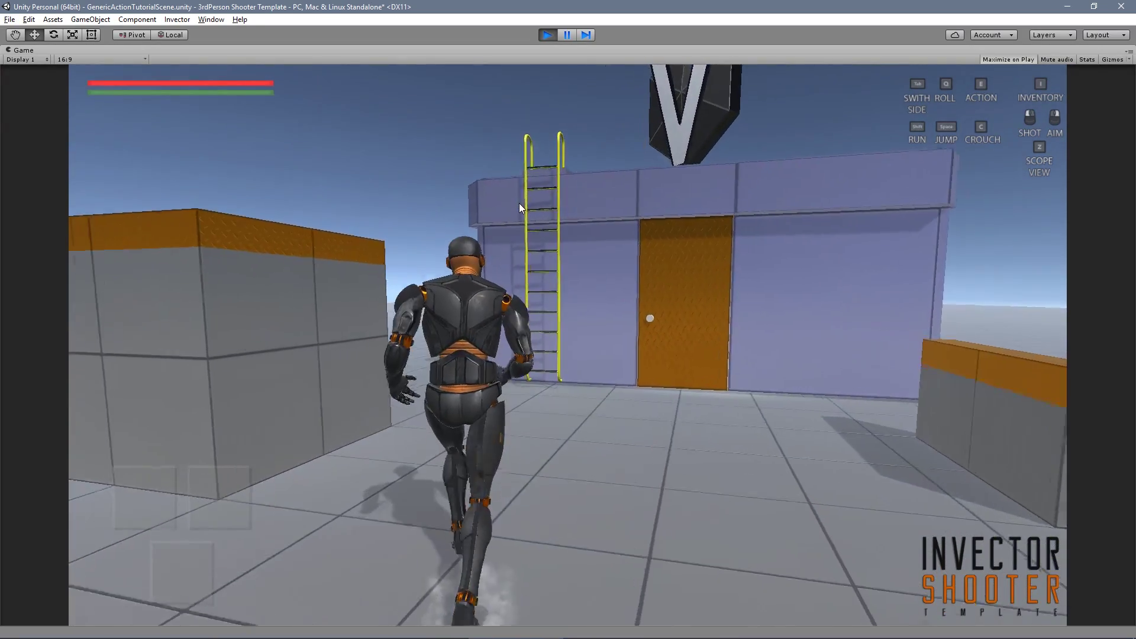
{"action": "key", "text": "e"}
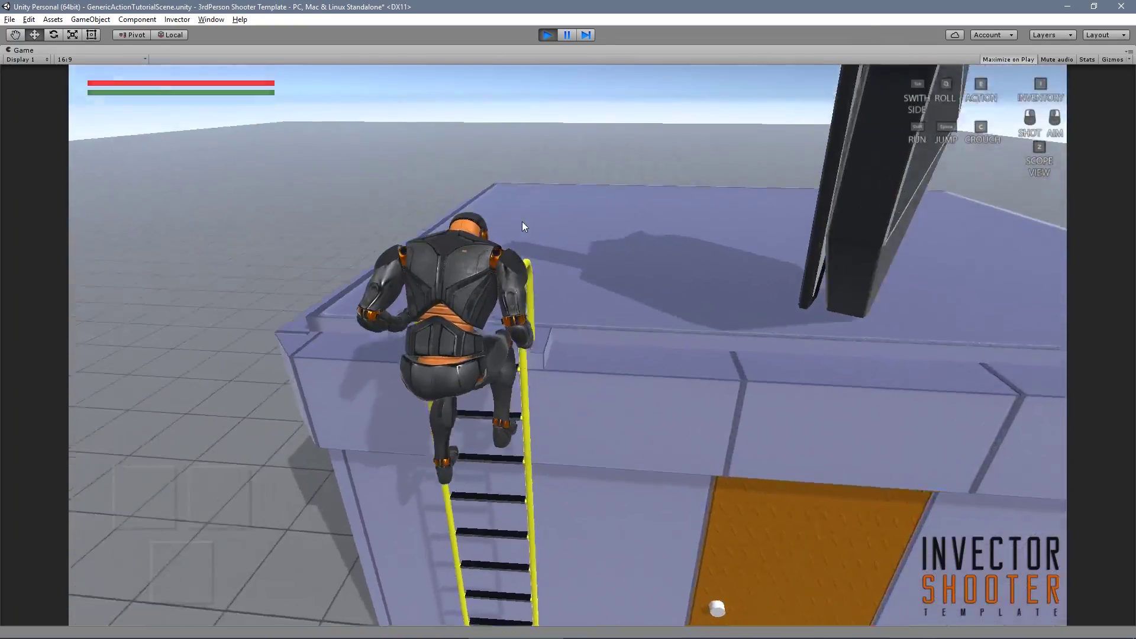
{"action": "key", "text": "space"}
{"action": "key", "text": "space"}
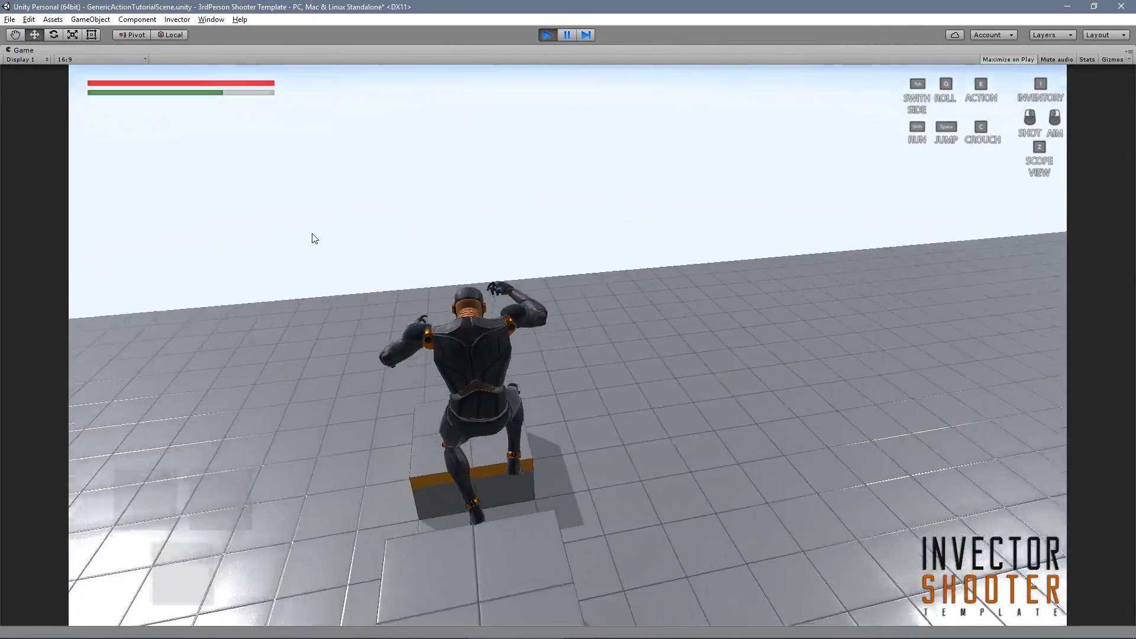
Test the step-up action on the low block and the climb-up action on the tall block.
{"action": "key", "text": "e"}
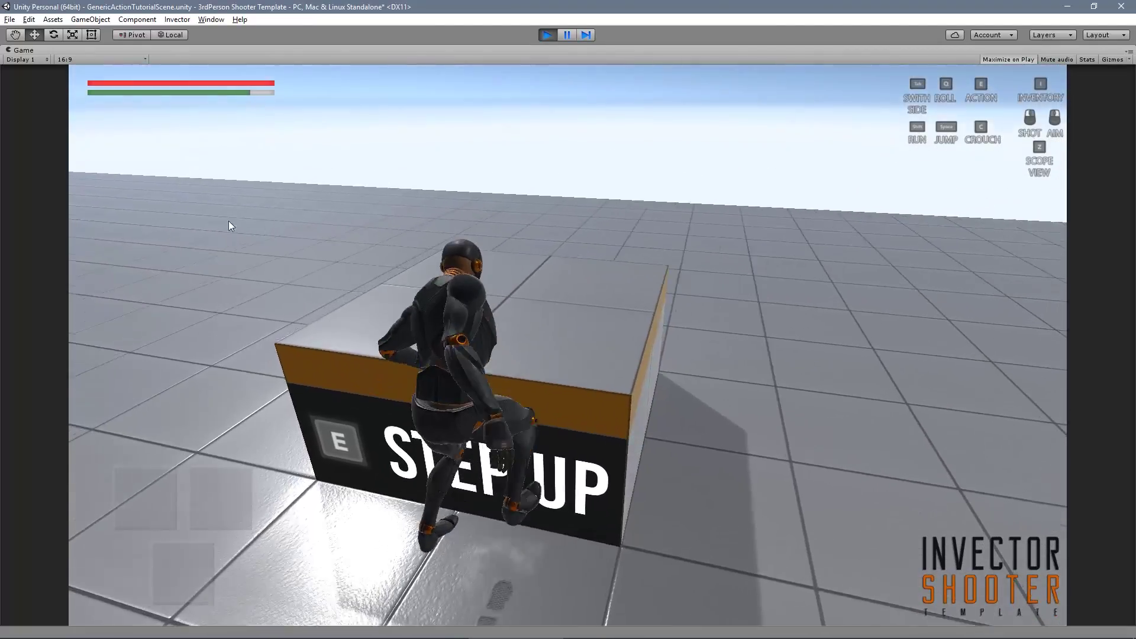
{"action": "key", "text": "w"}
{"action": "key", "text": "w"}
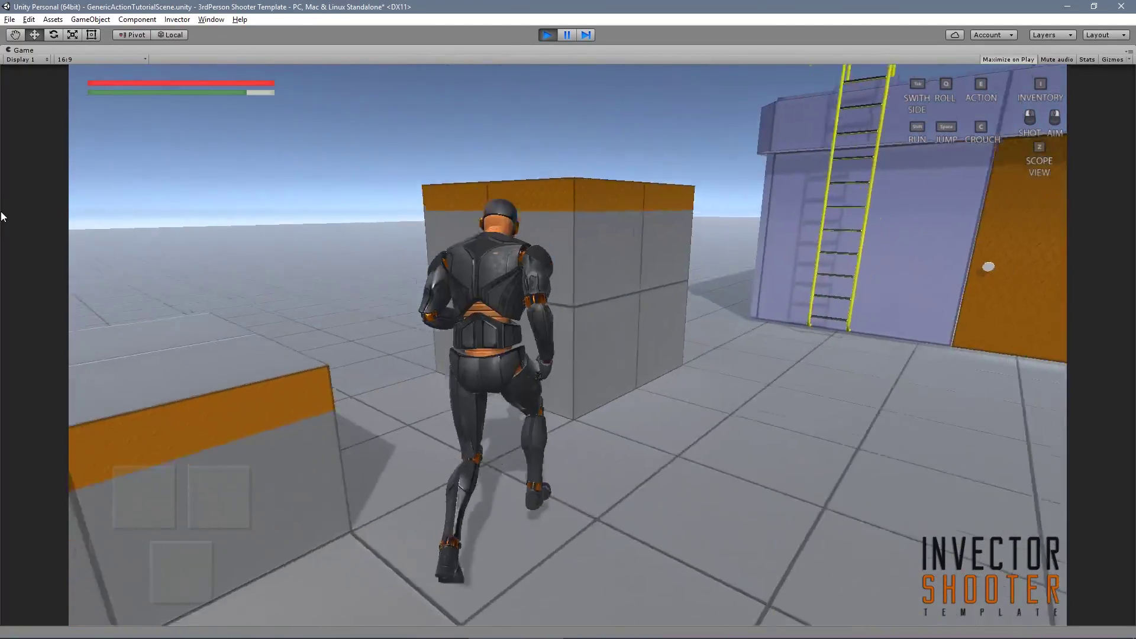
{"action": "key", "text": "e"}
{"action": "key", "text": "w"}
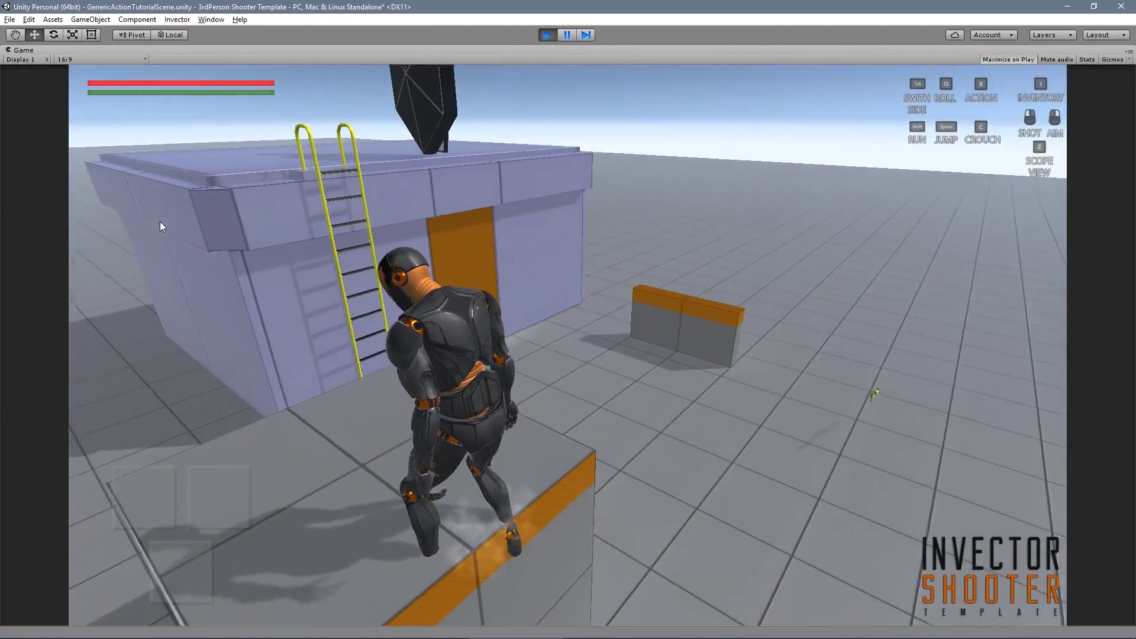
Pick up the shotgun with the character and sprint to the room's door.
{"action": "key", "text": "e"}
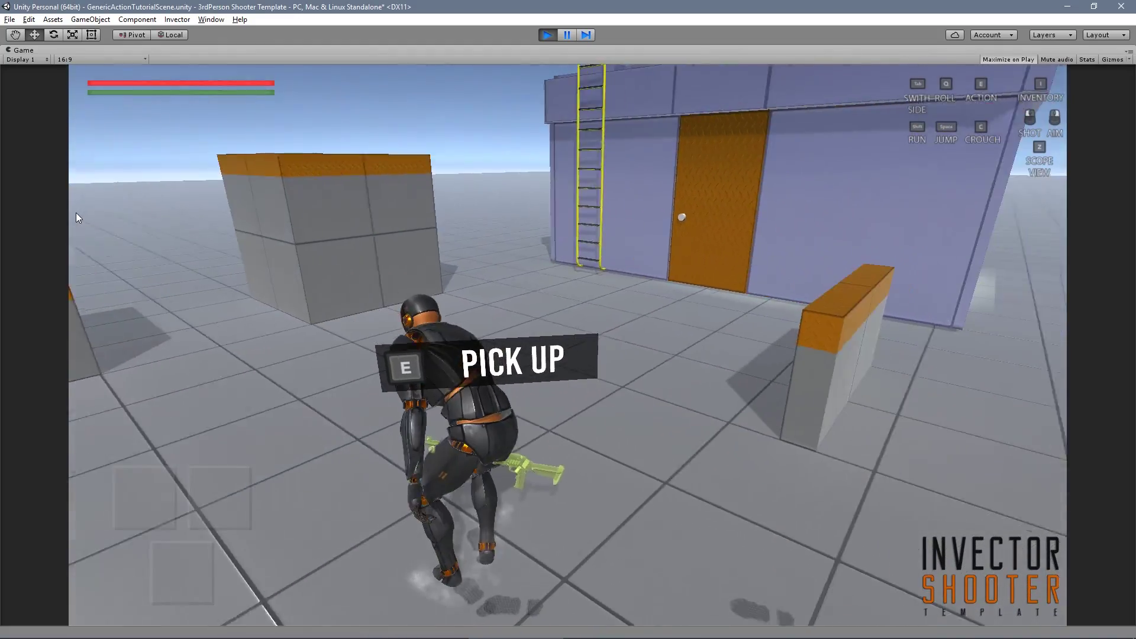
{"action": "key", "text": "shift+w"}
{"action": "key", "text": "w"}
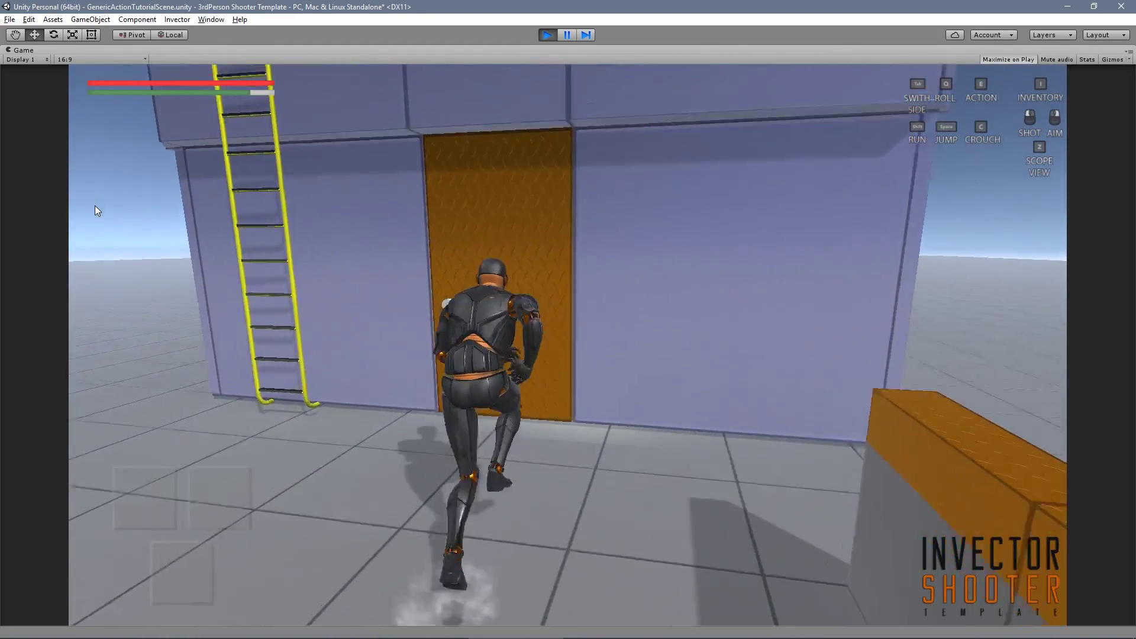